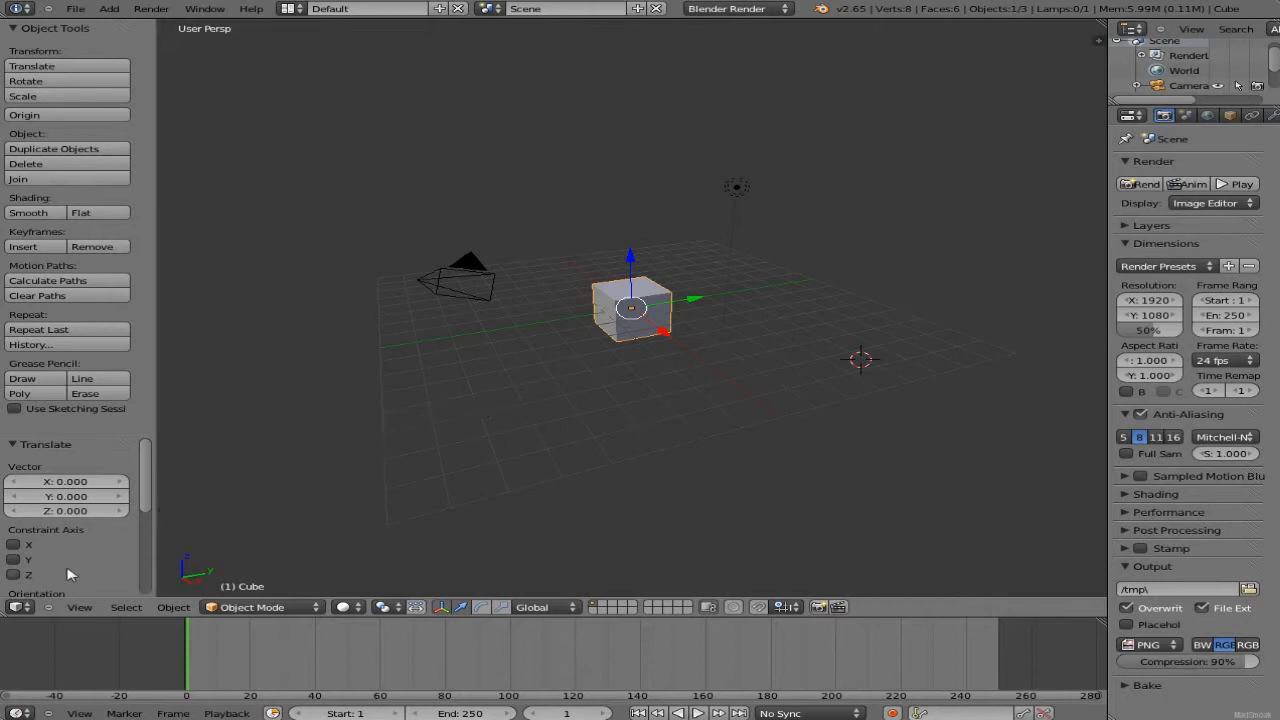
Step: Show the User Preferences in the 3D View's area, and switch the area back to the 3D View
click(29, 608)
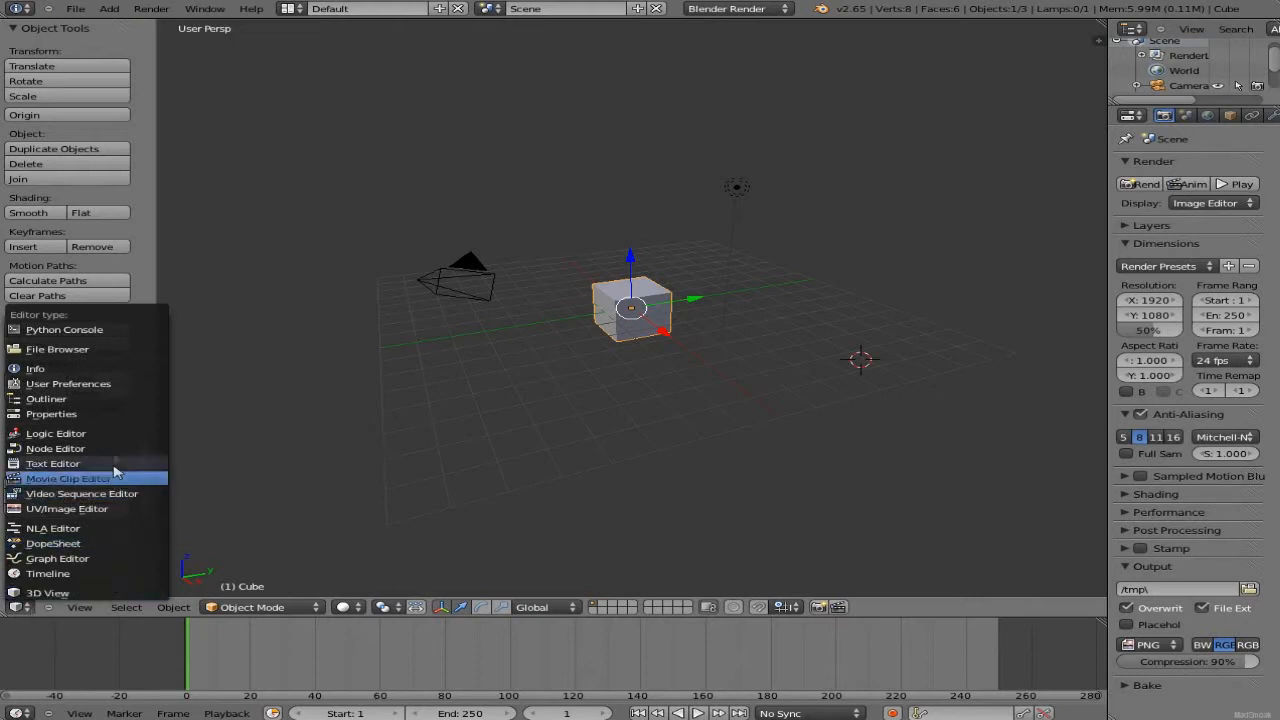
click(86, 384)
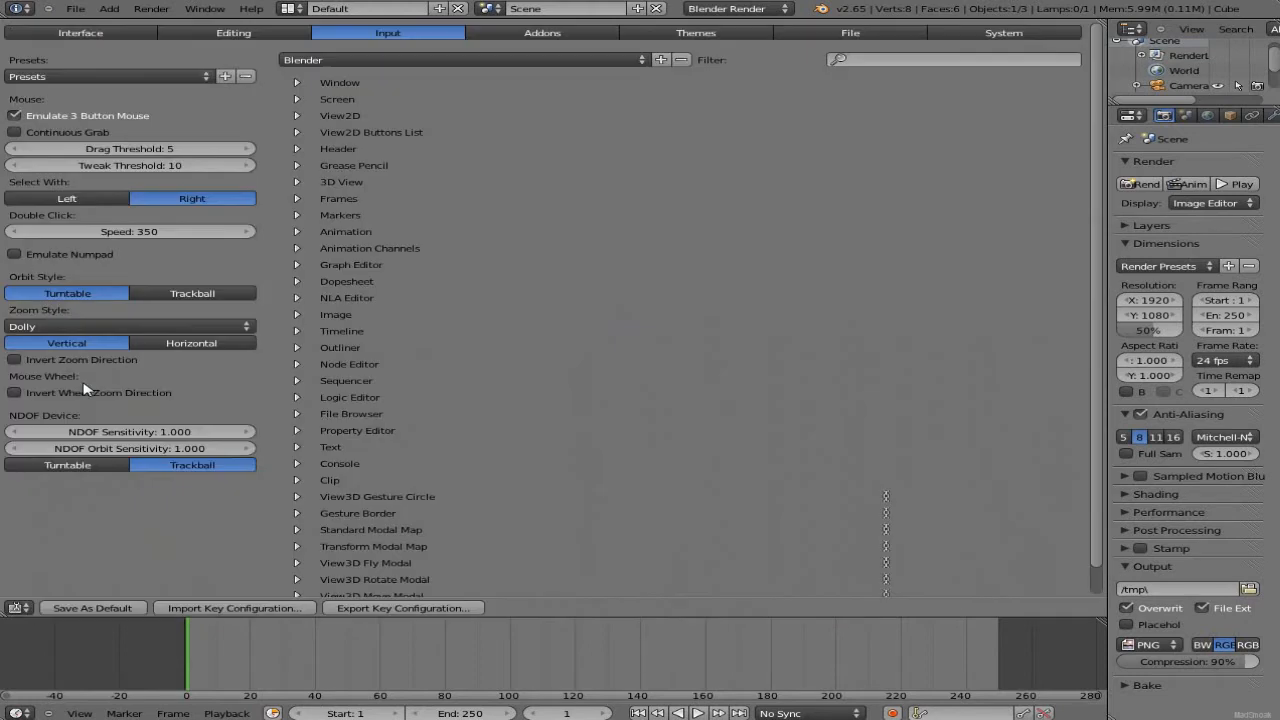
click(18, 608)
click(36, 594)
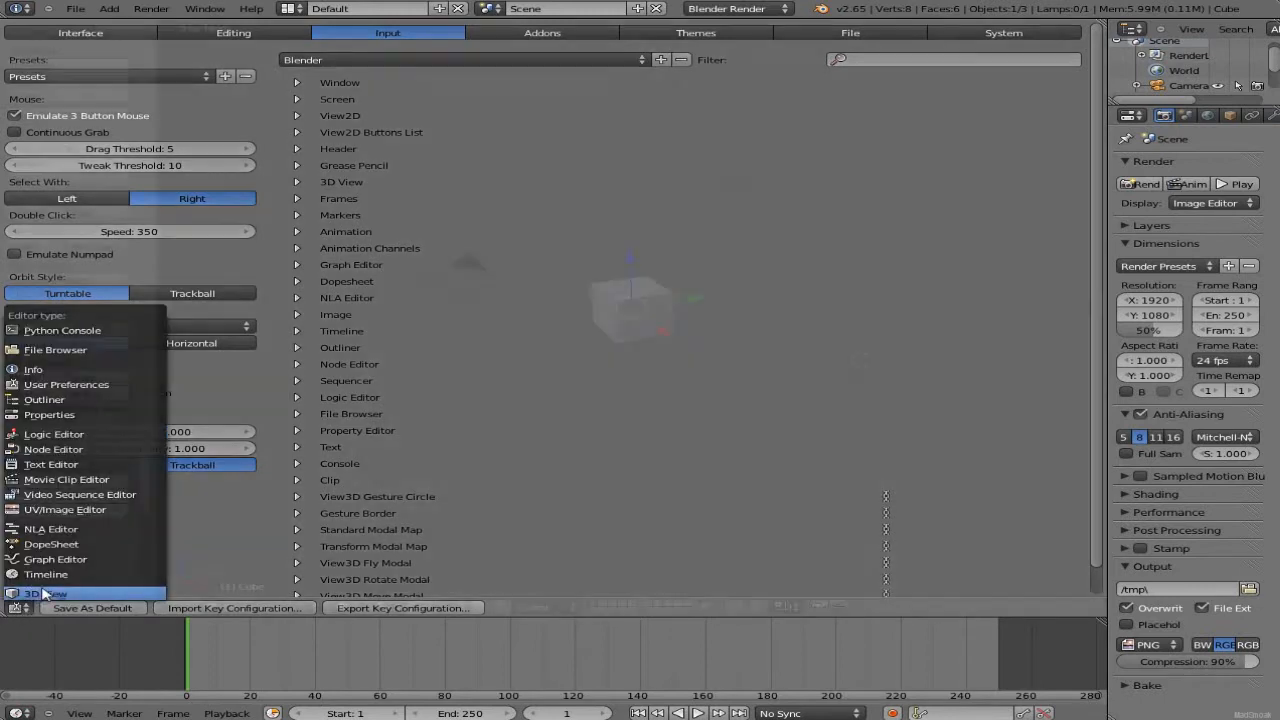
Step: Open the User Preferences in a separate window and enlarge the window
click(75, 8)
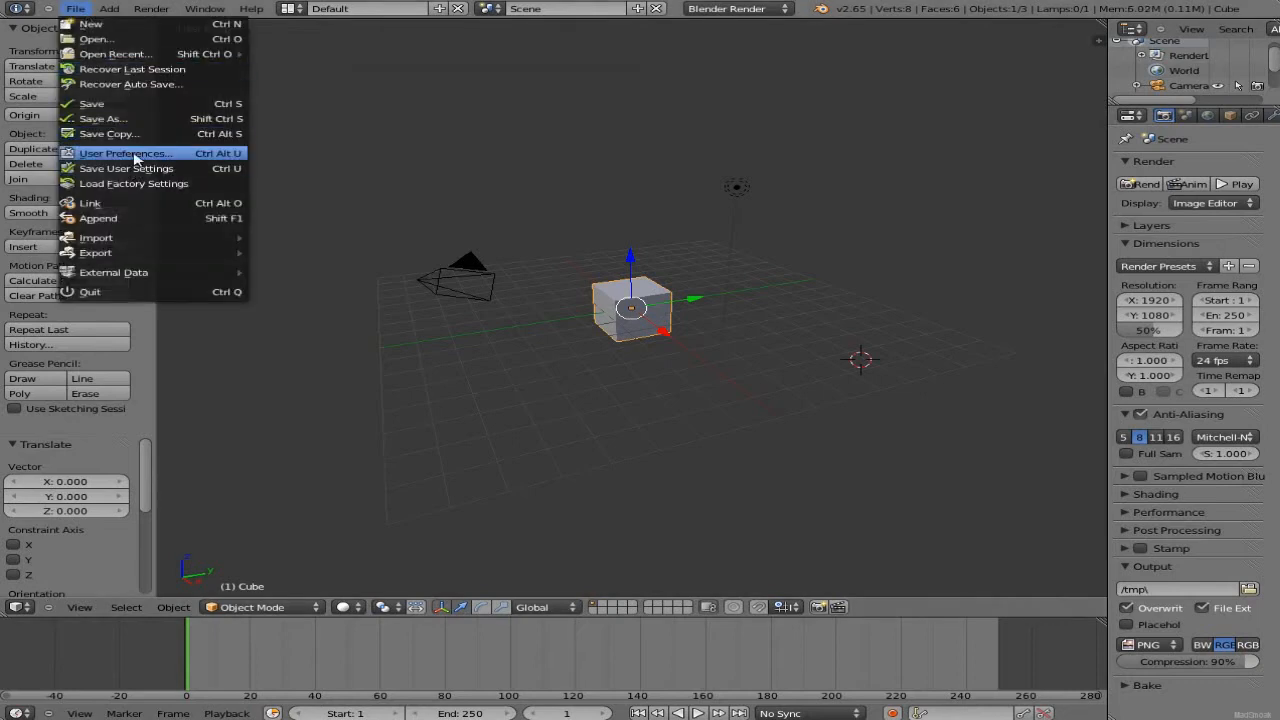
click(100, 153)
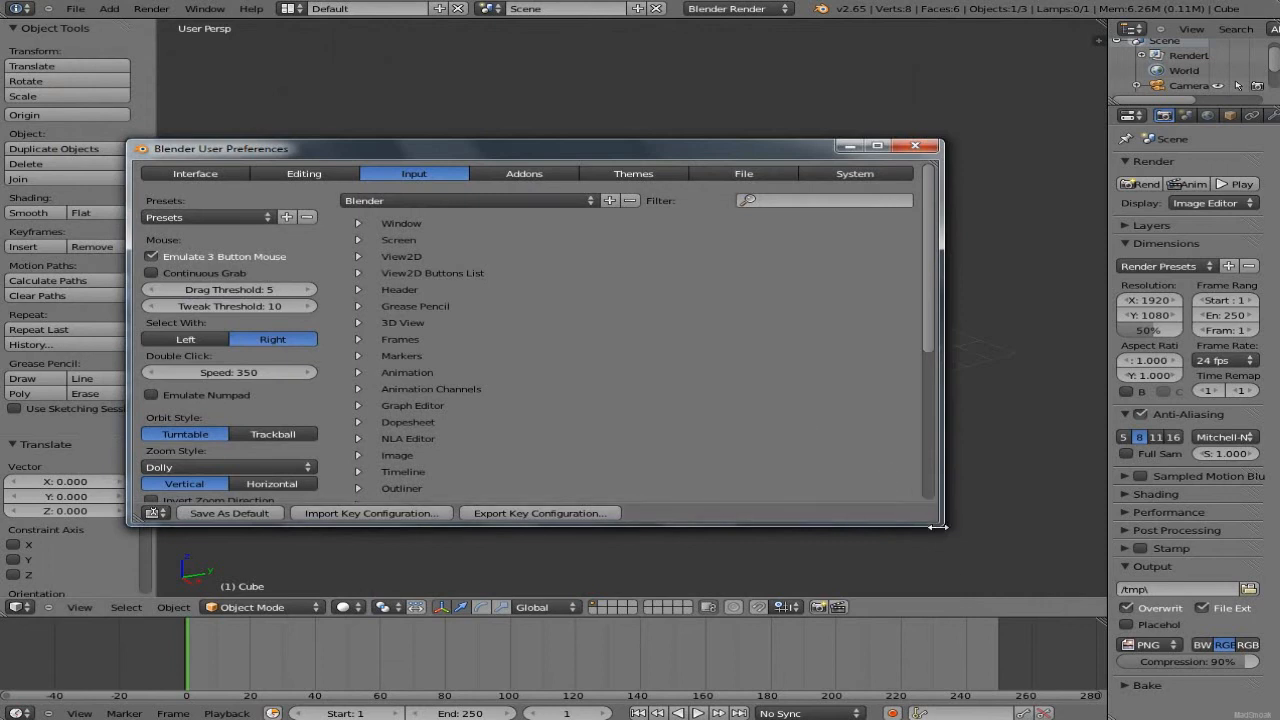
drag(940, 525, 1051, 630)
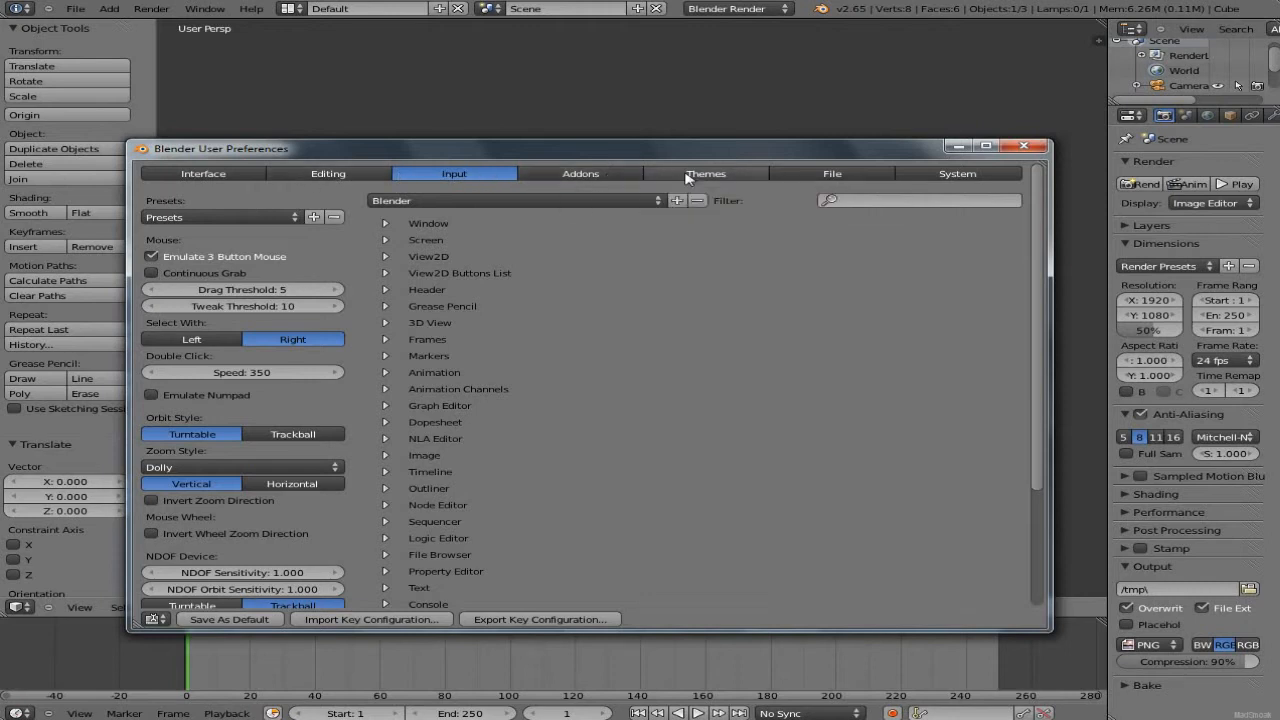
Step: Turn off Show Python Tooltips in the interface preferences
click(355, 177)
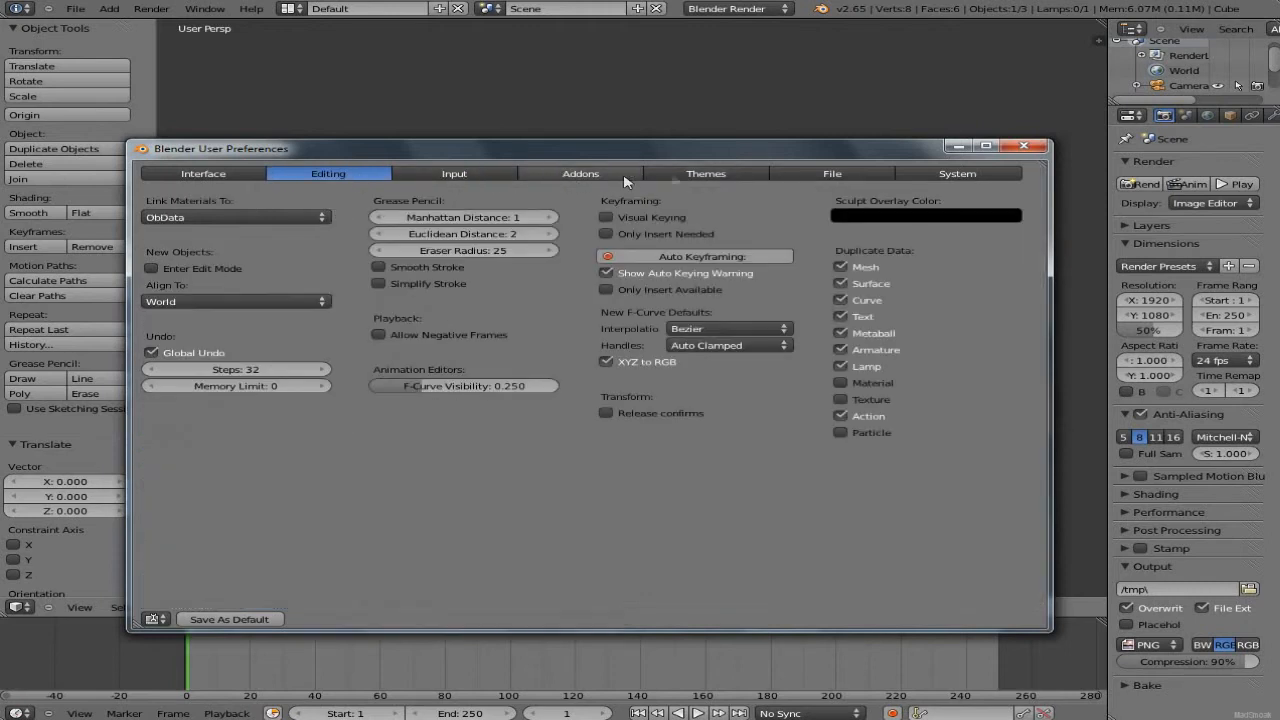
click(580, 174)
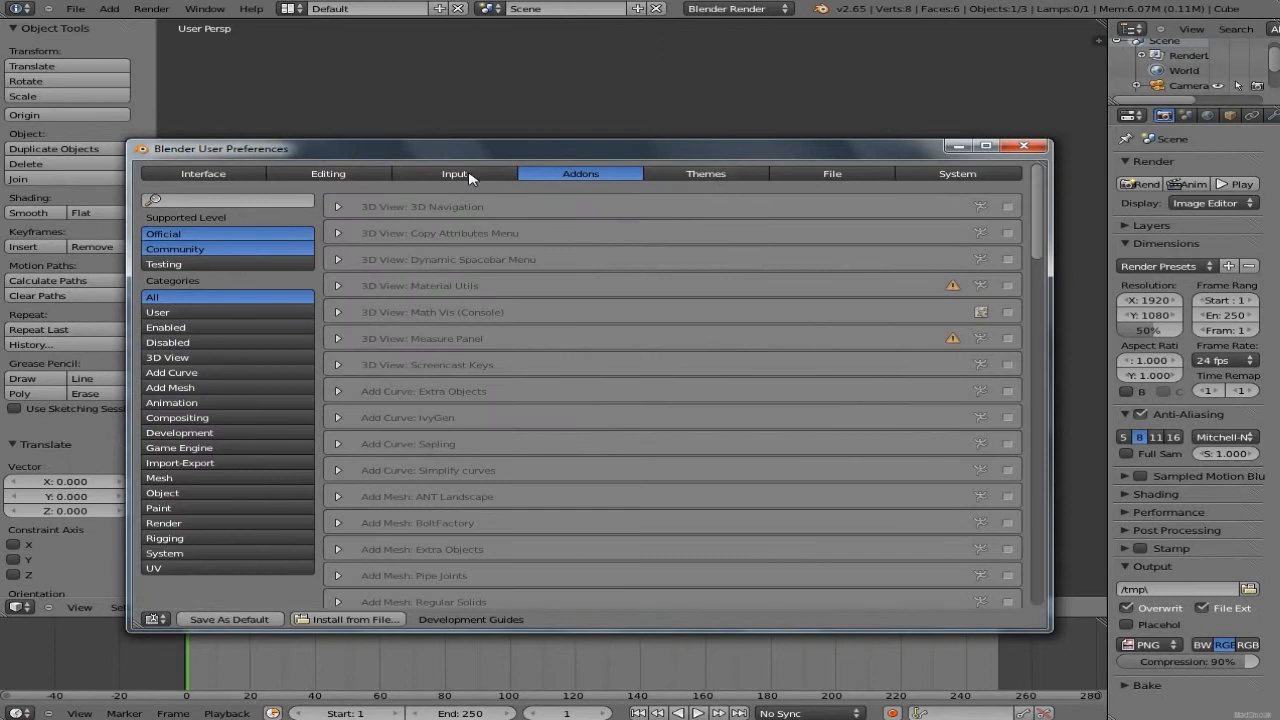
click(470, 174)
click(197, 175)
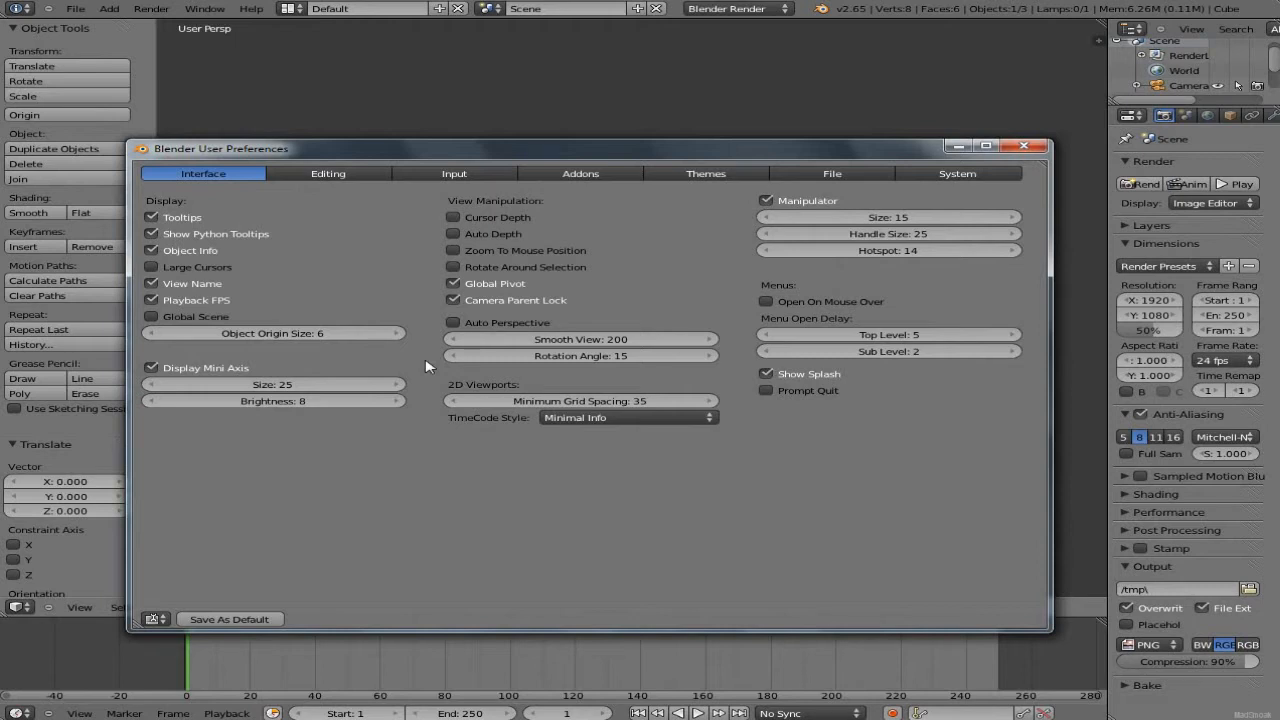
click(160, 240)
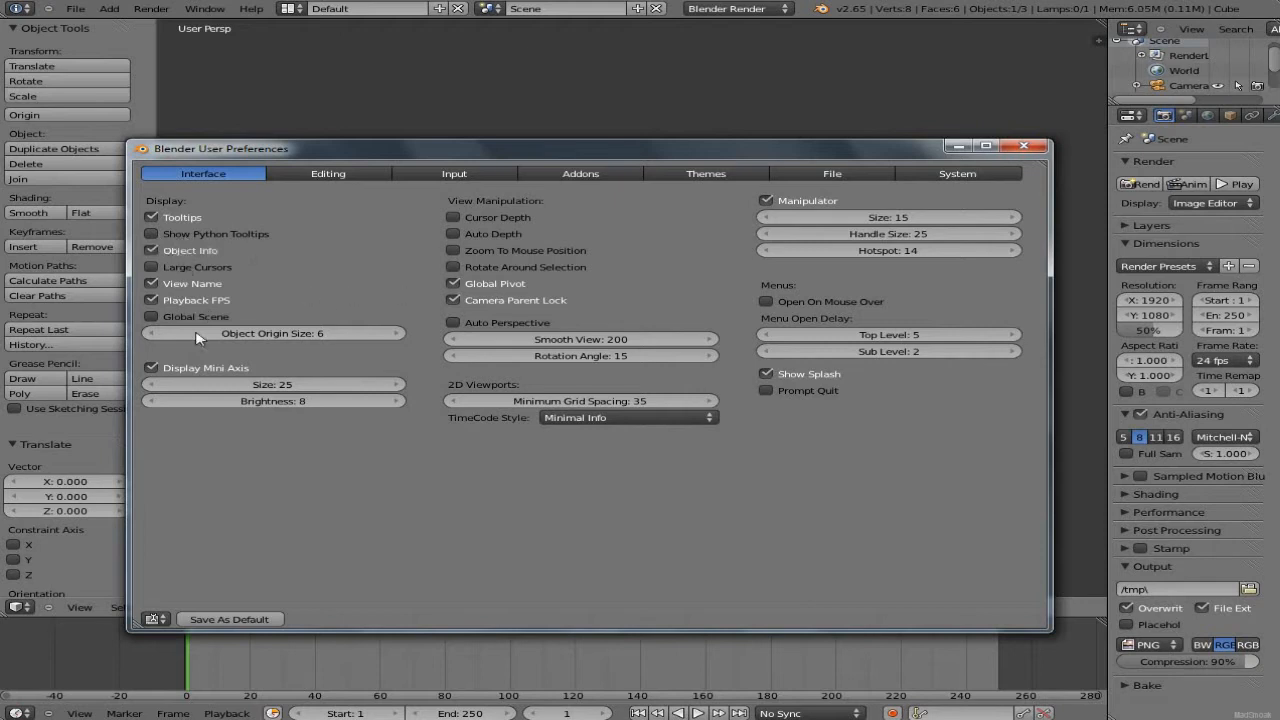
Step: Review the Editing, Input, Addons, Themes, File and System preferences, including the 3D View theme colours
click(326, 176)
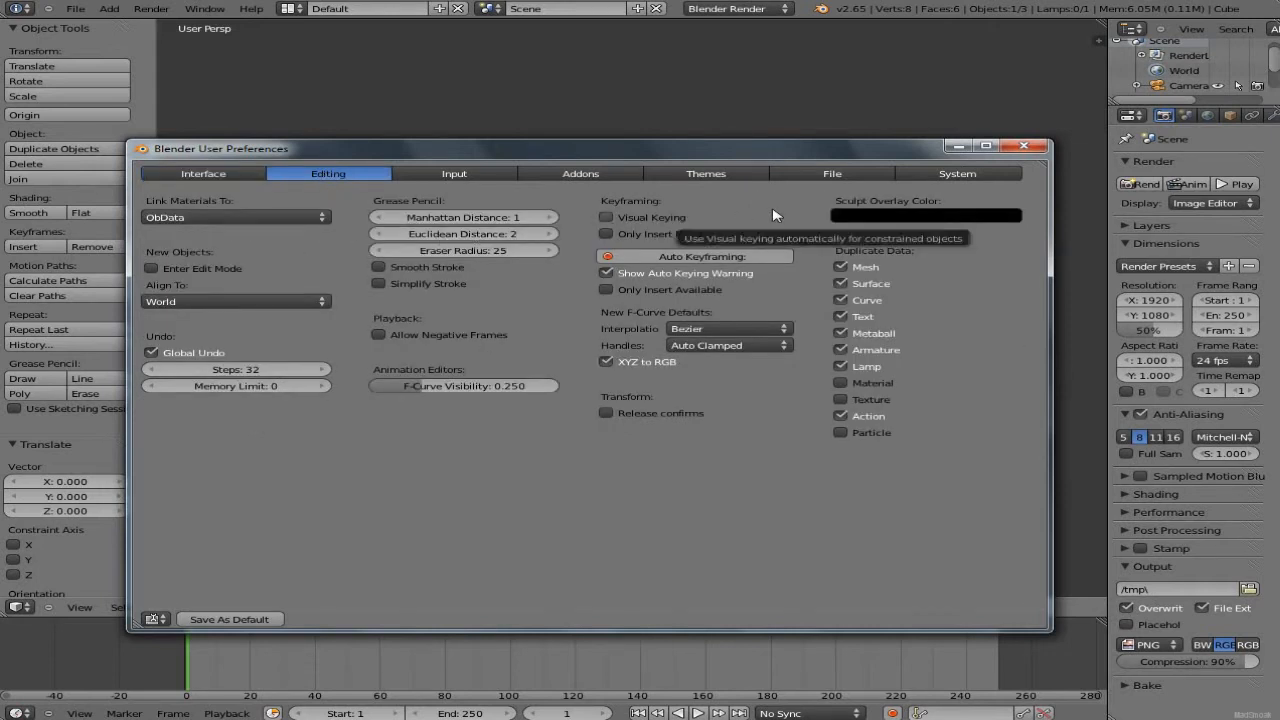
click(455, 174)
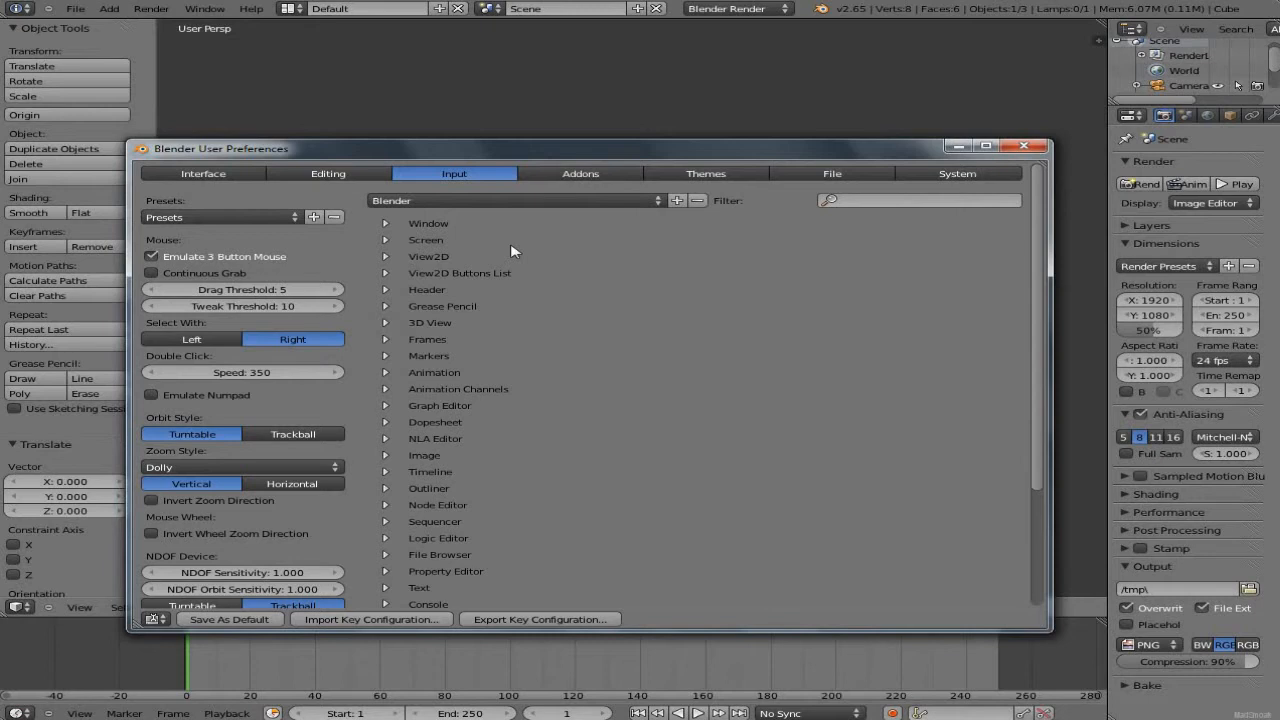
click(605, 176)
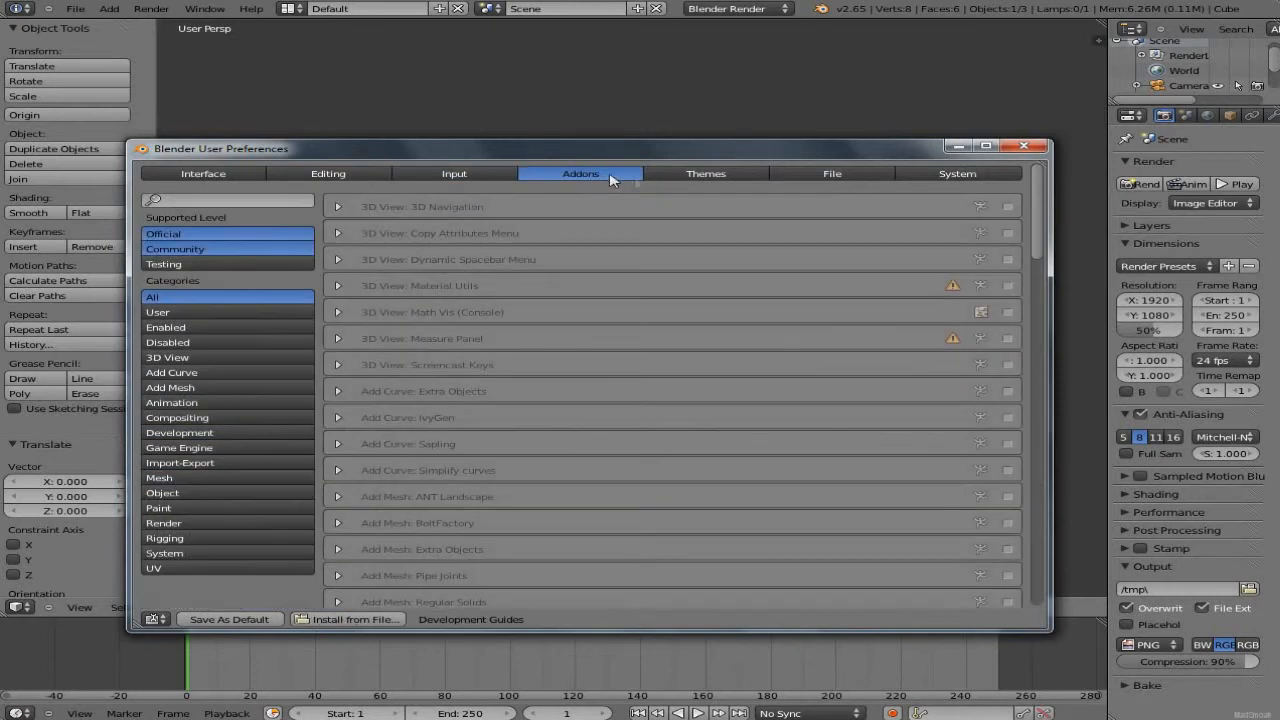
click(722, 178)
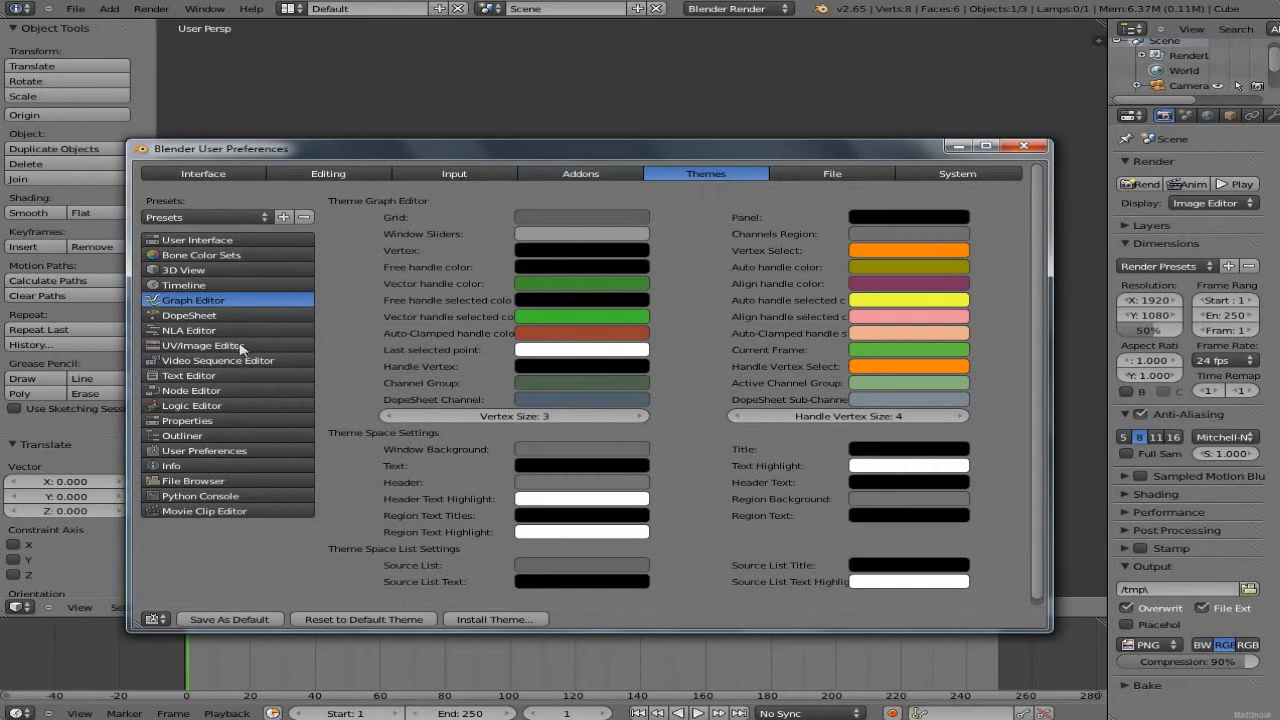
click(200, 272)
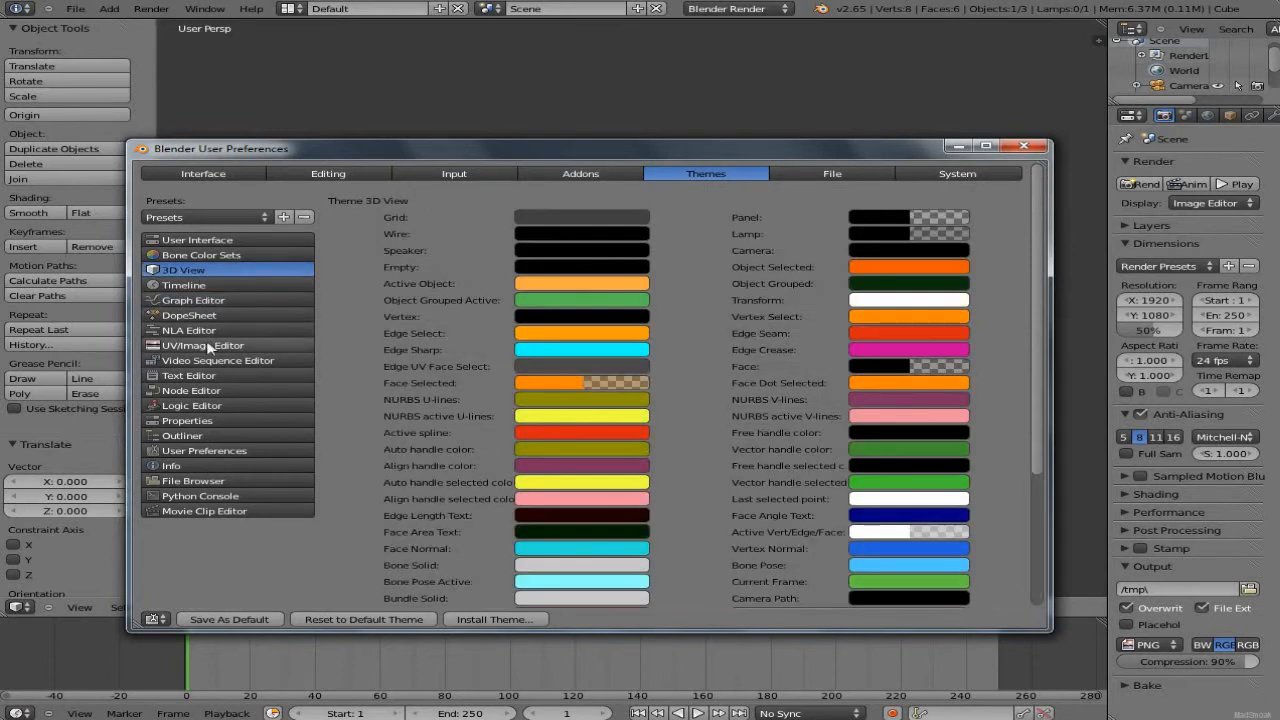
click(218, 303)
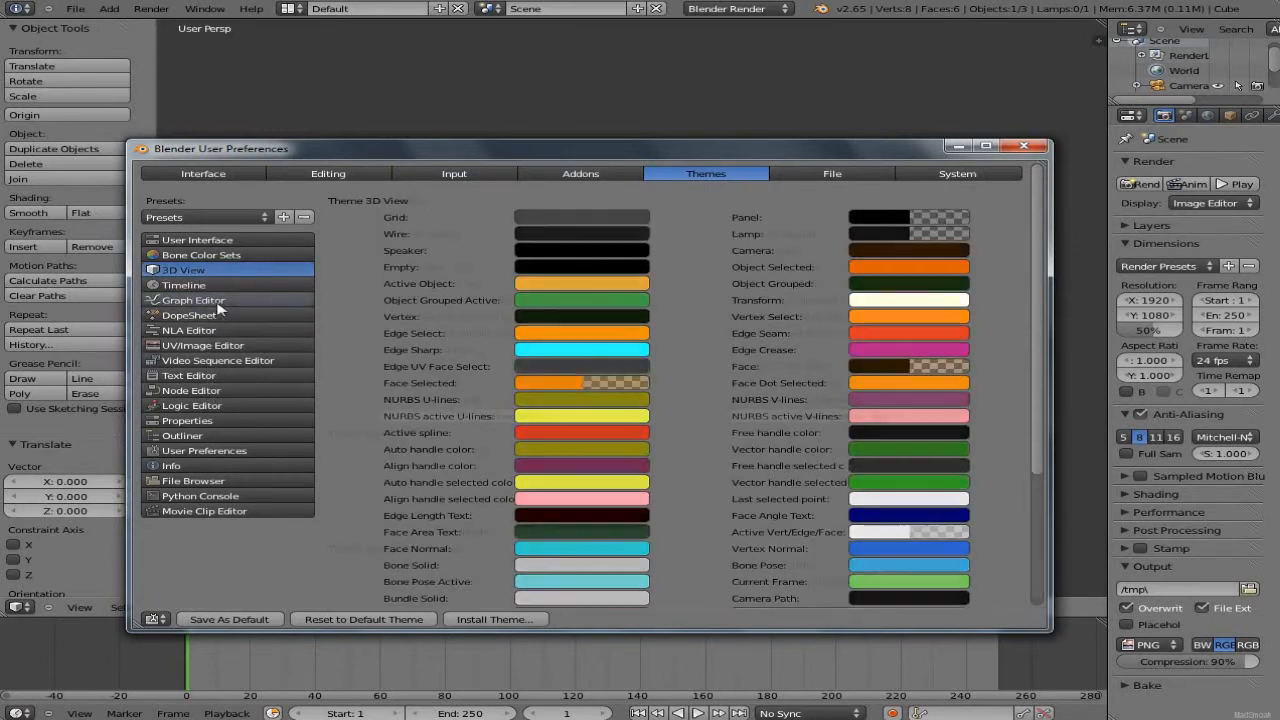
click(805, 176)
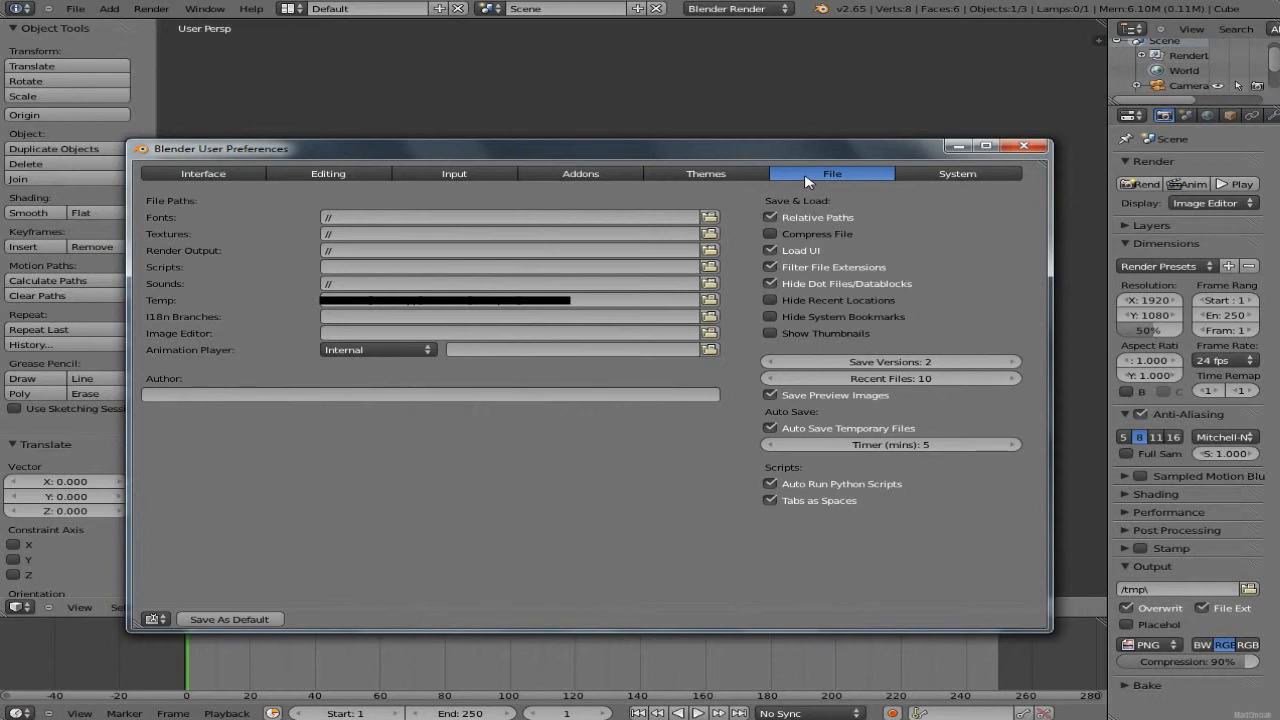
click(921, 178)
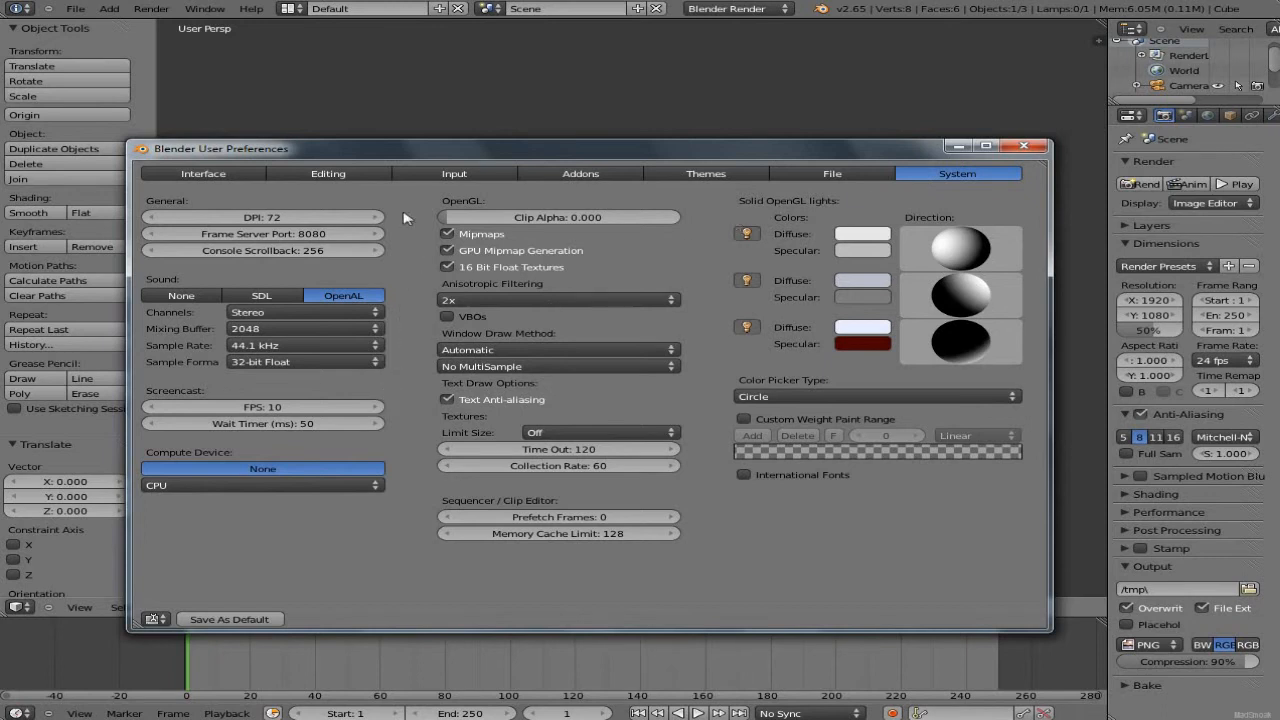
Step: Apply the Blender preset to the input preferences and set Select With to Left
click(440, 174)
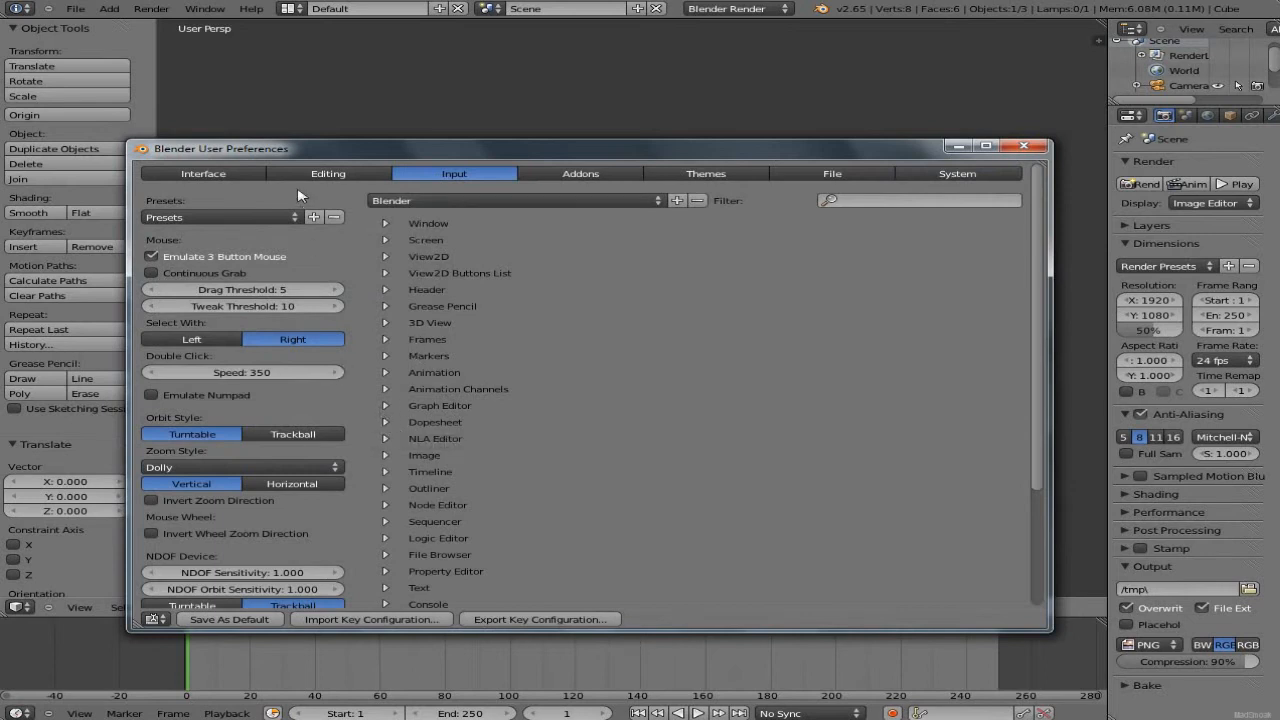
click(291, 218)
click(250, 217)
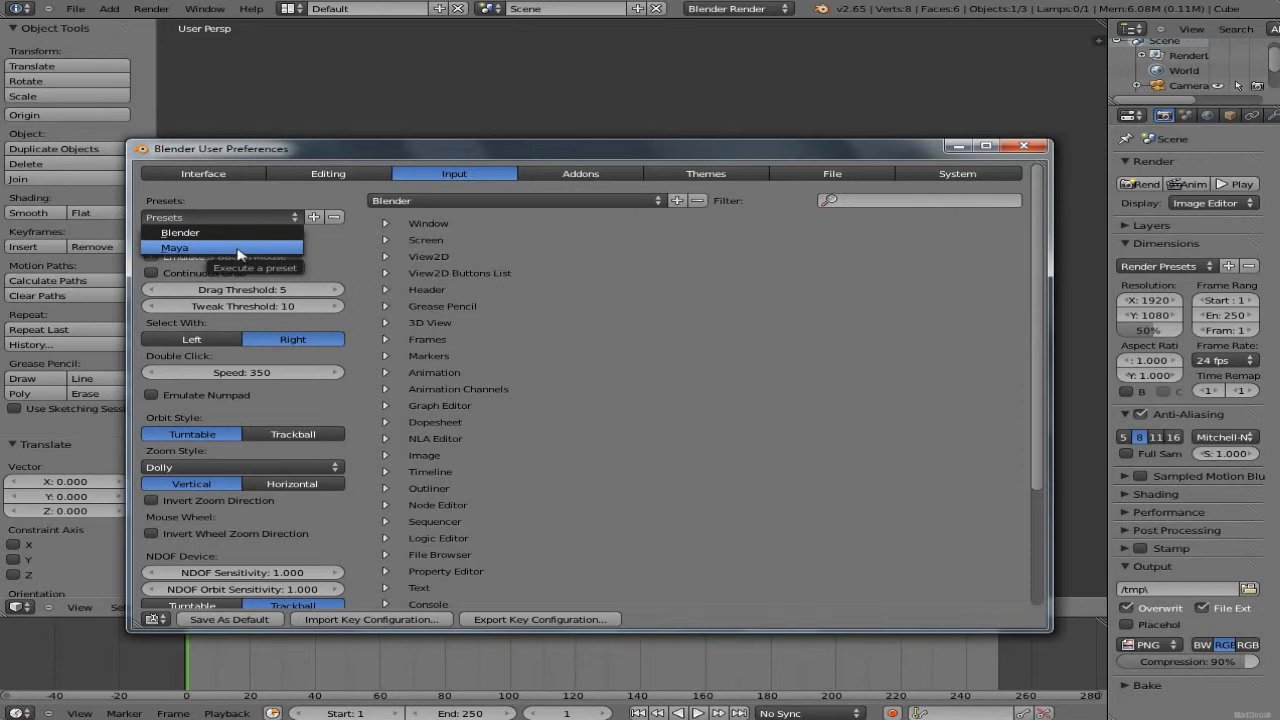
click(270, 233)
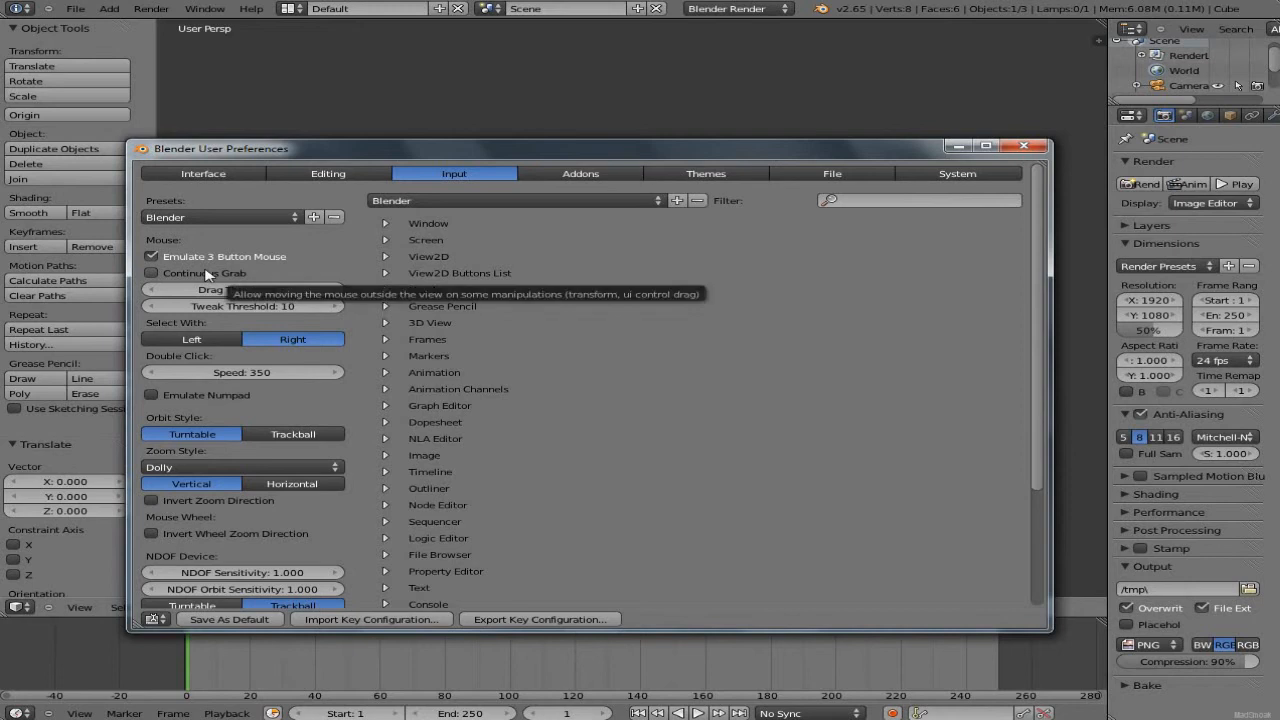
click(204, 342)
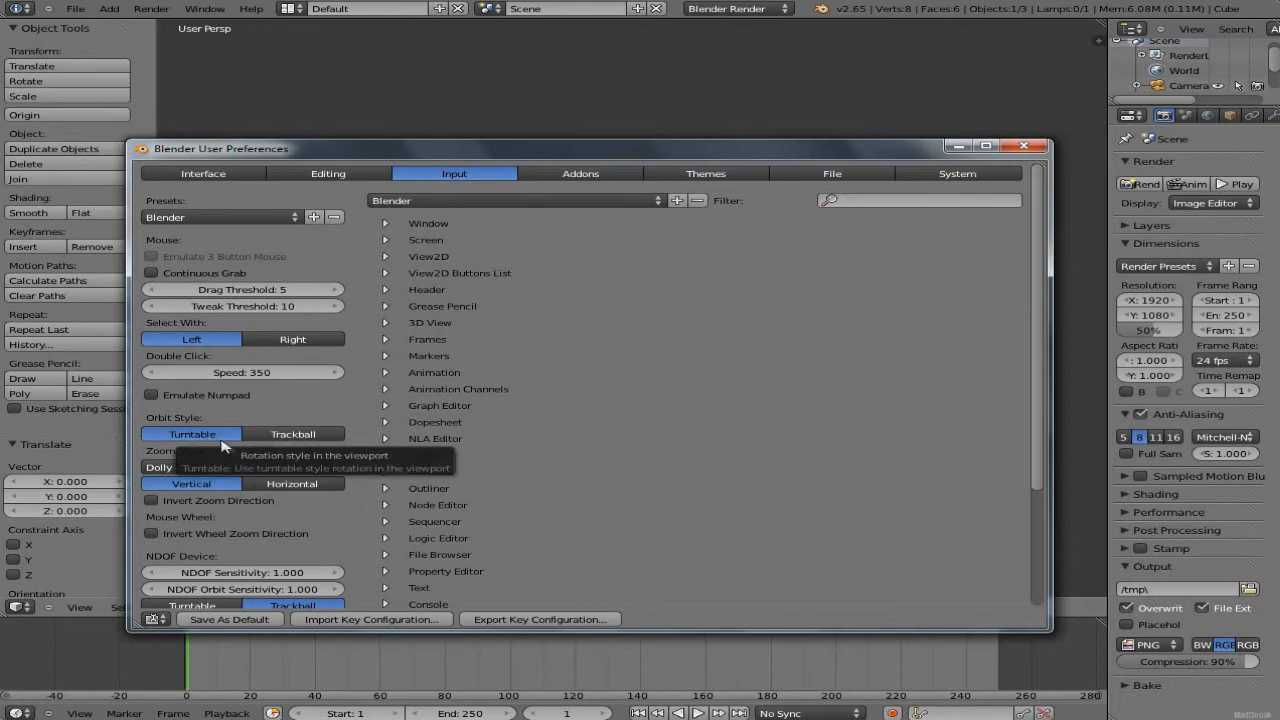
Step: Set the orbit style to Trackball, close the preferences and try orbiting around the cube
click(296, 435)
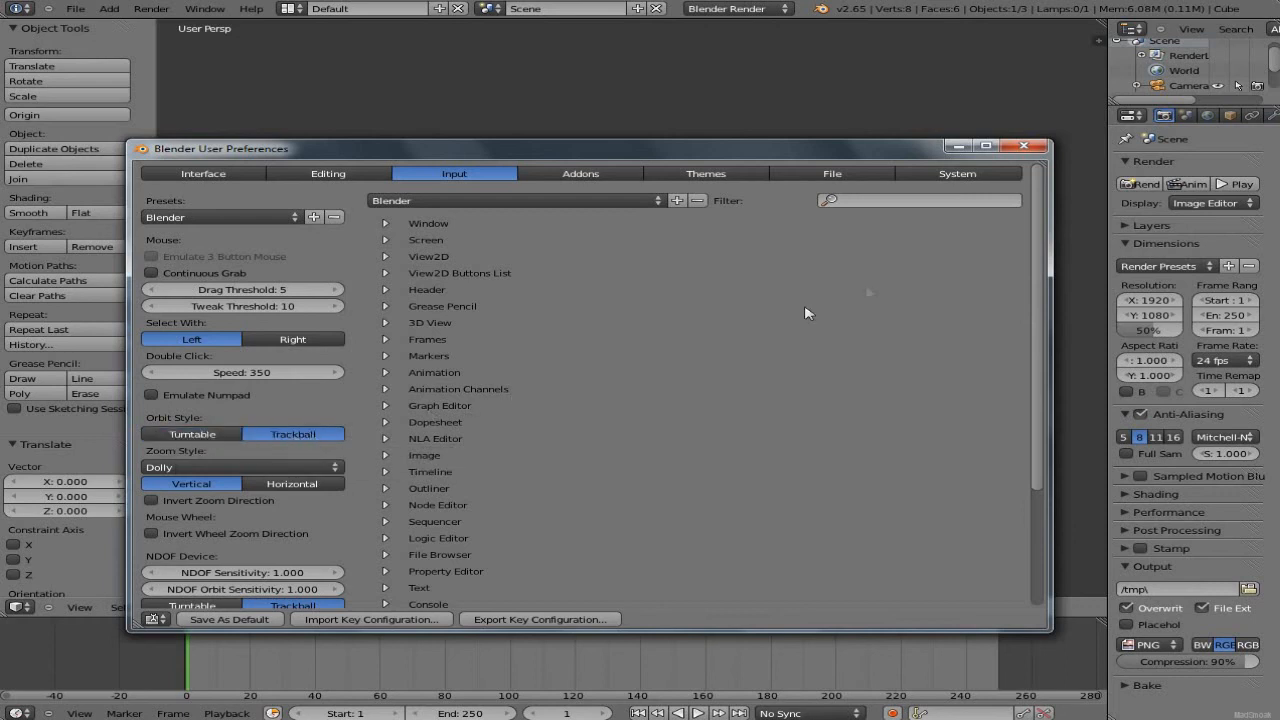
click(1023, 146)
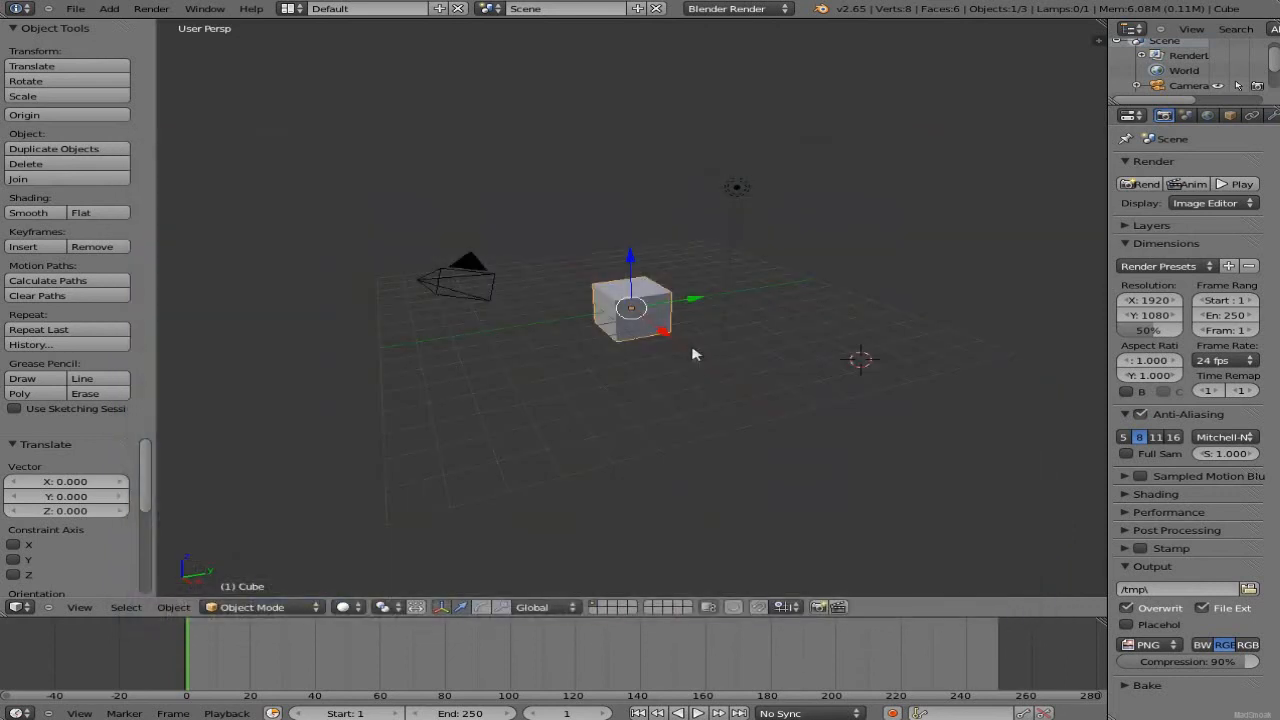
key(shift+d)
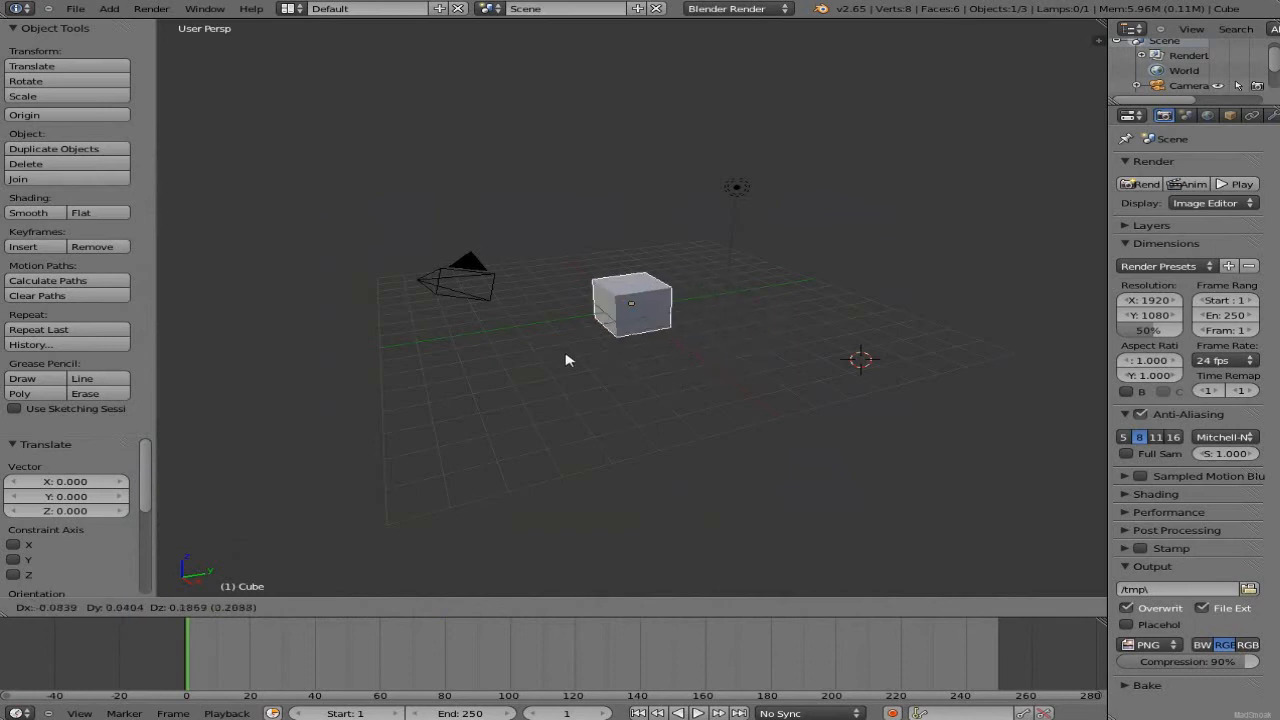
right_click(551, 386)
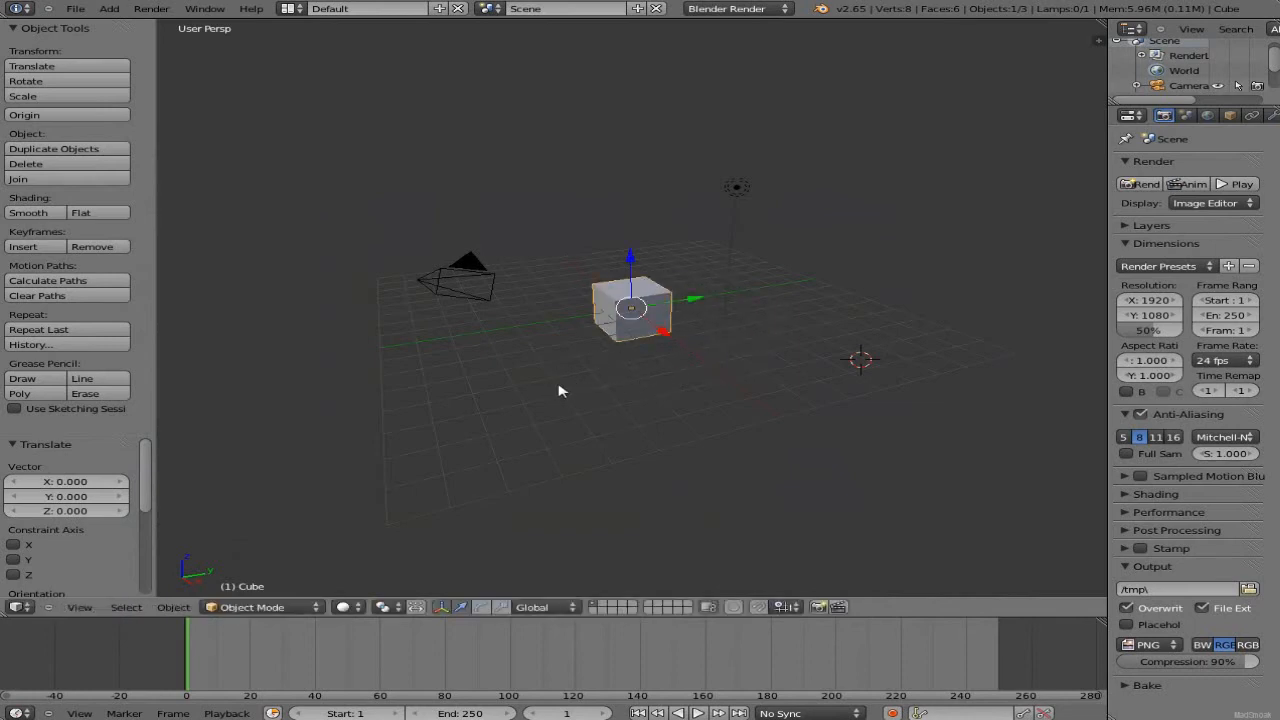
middle_drag(560, 391, 781, 550)
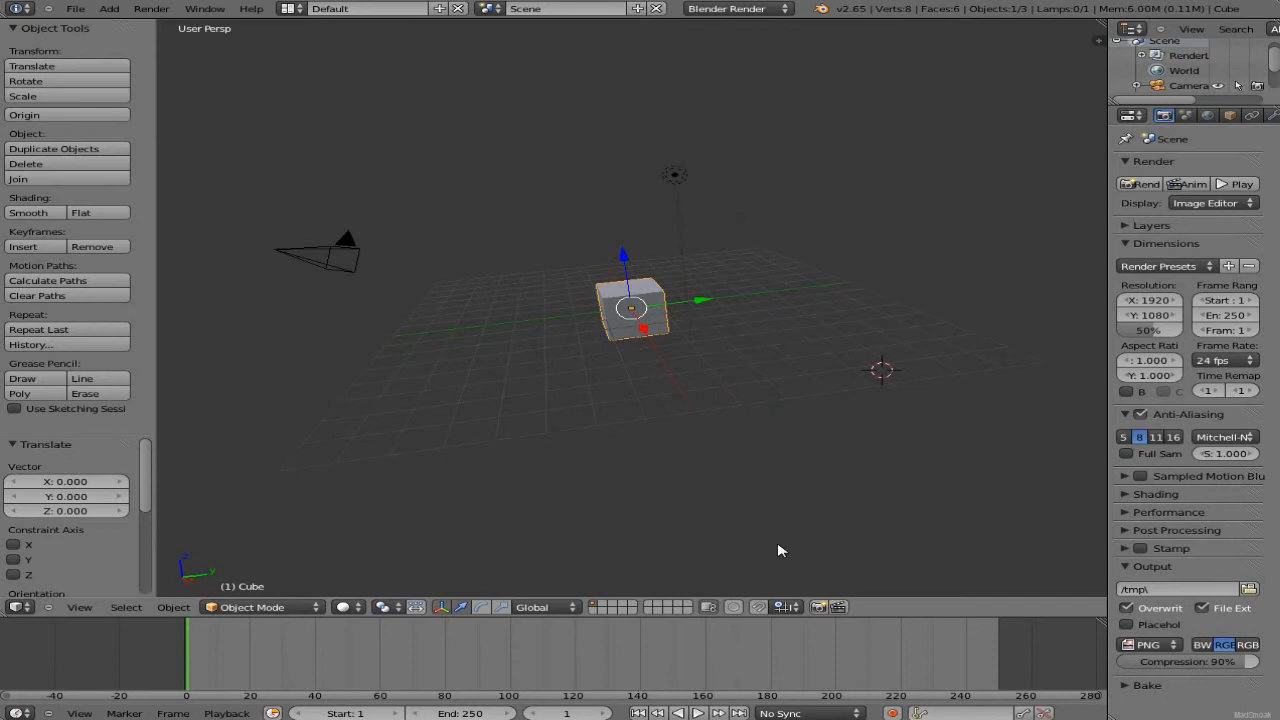
mouse_move(637, 414)
middle_down()
mouse_move(680, 414)
mouse_move(657, 352)
mouse_move(666, 437)
mouse_move(683, 449)
mouse_move(656, 414)
mouse_move(643, 420)
middle_up()
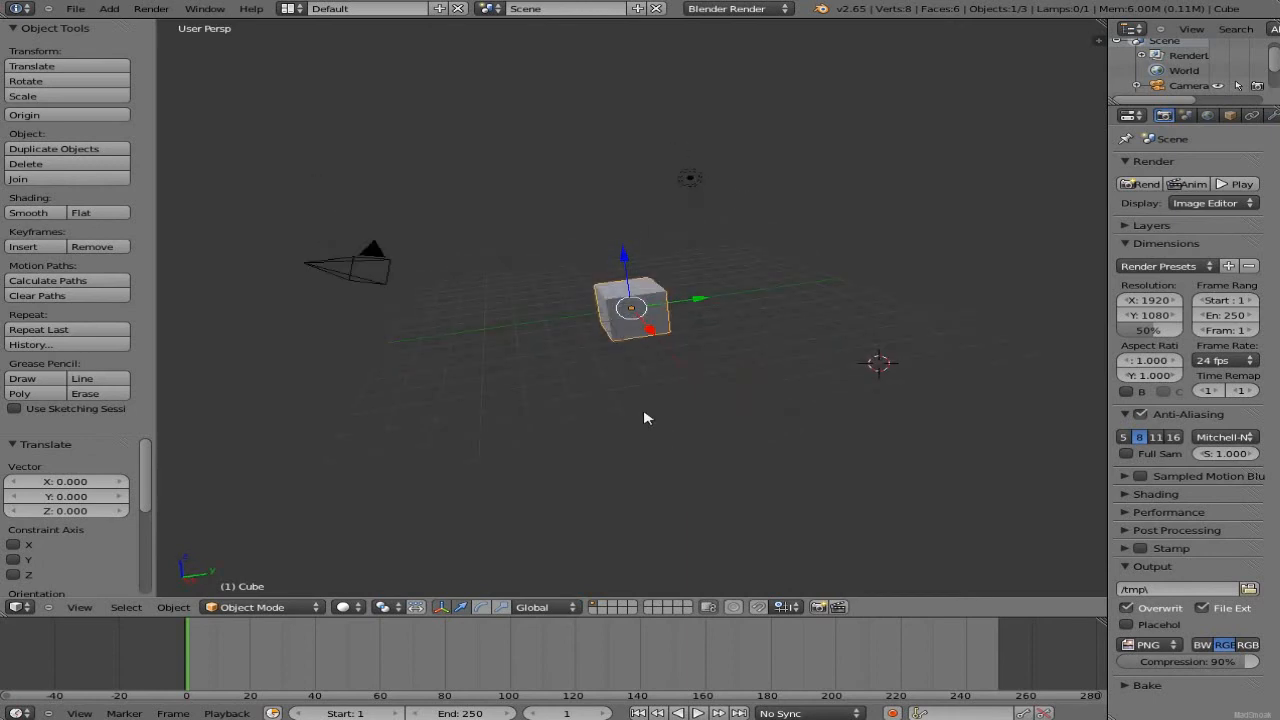
Step: Reopen the User Preferences, set the orbit style to Turntable and close the preferences window
click(74, 9)
click(125, 153)
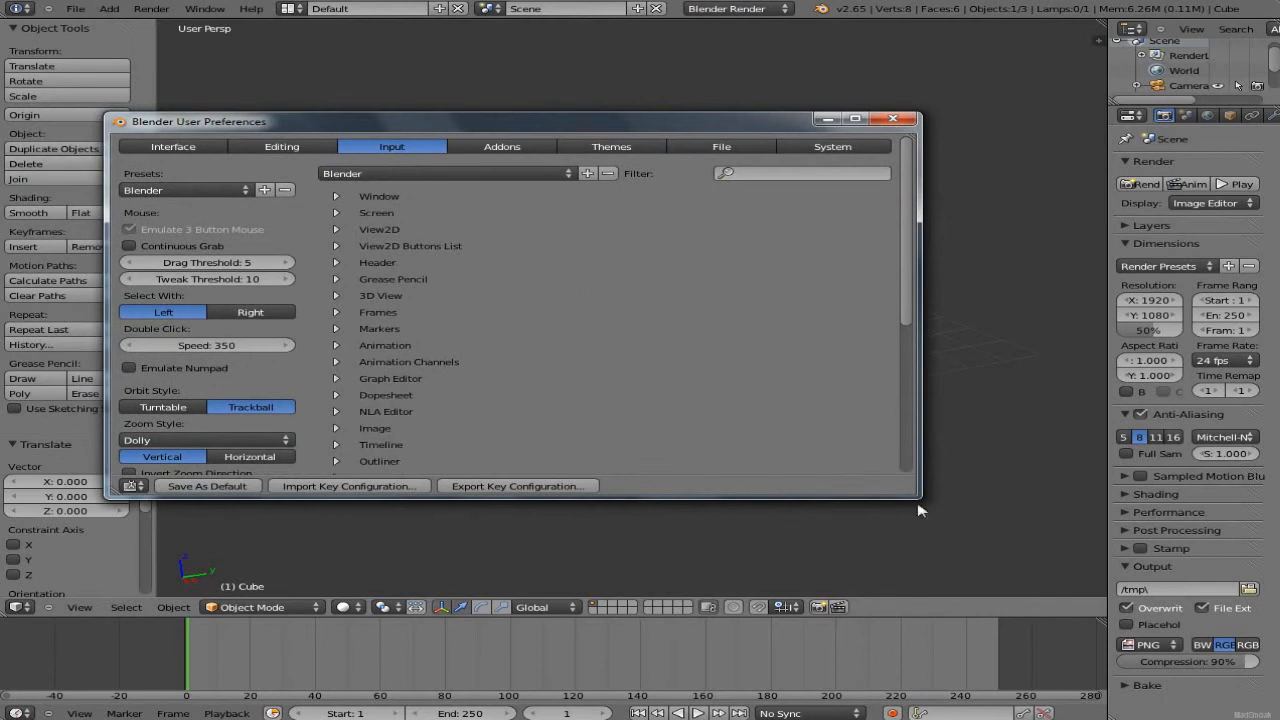
drag(913, 499, 1000, 614)
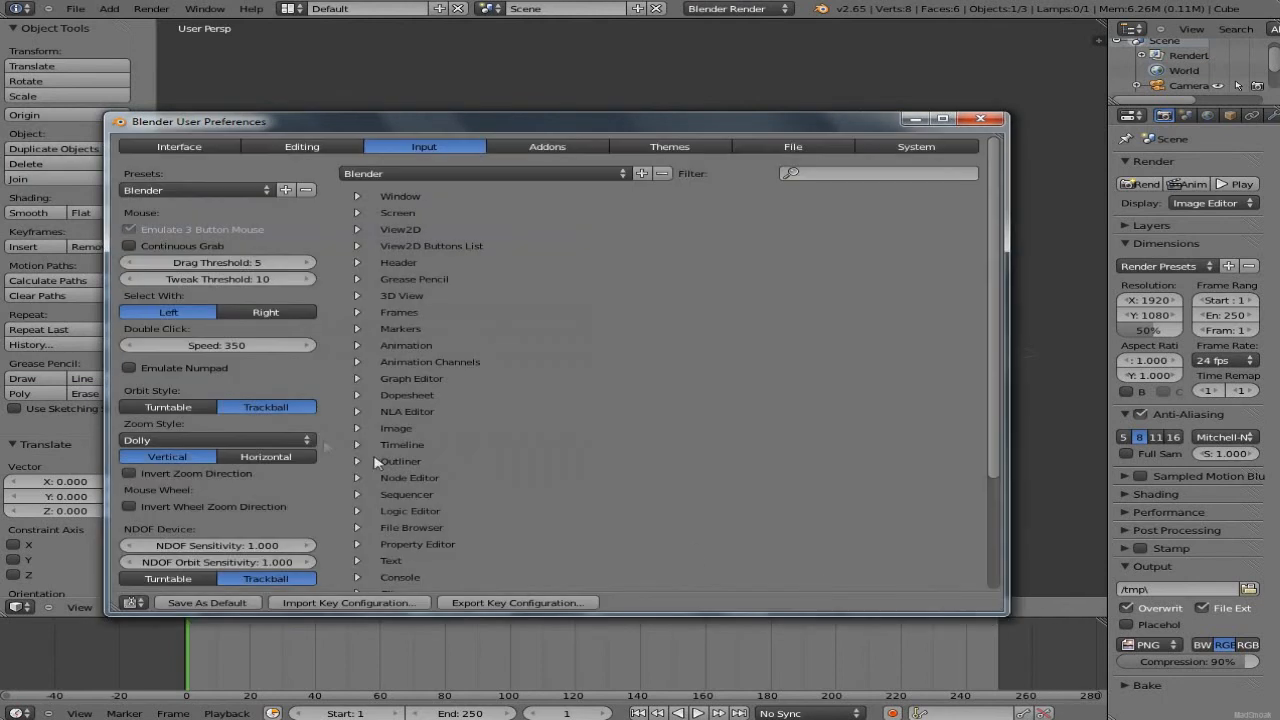
click(191, 409)
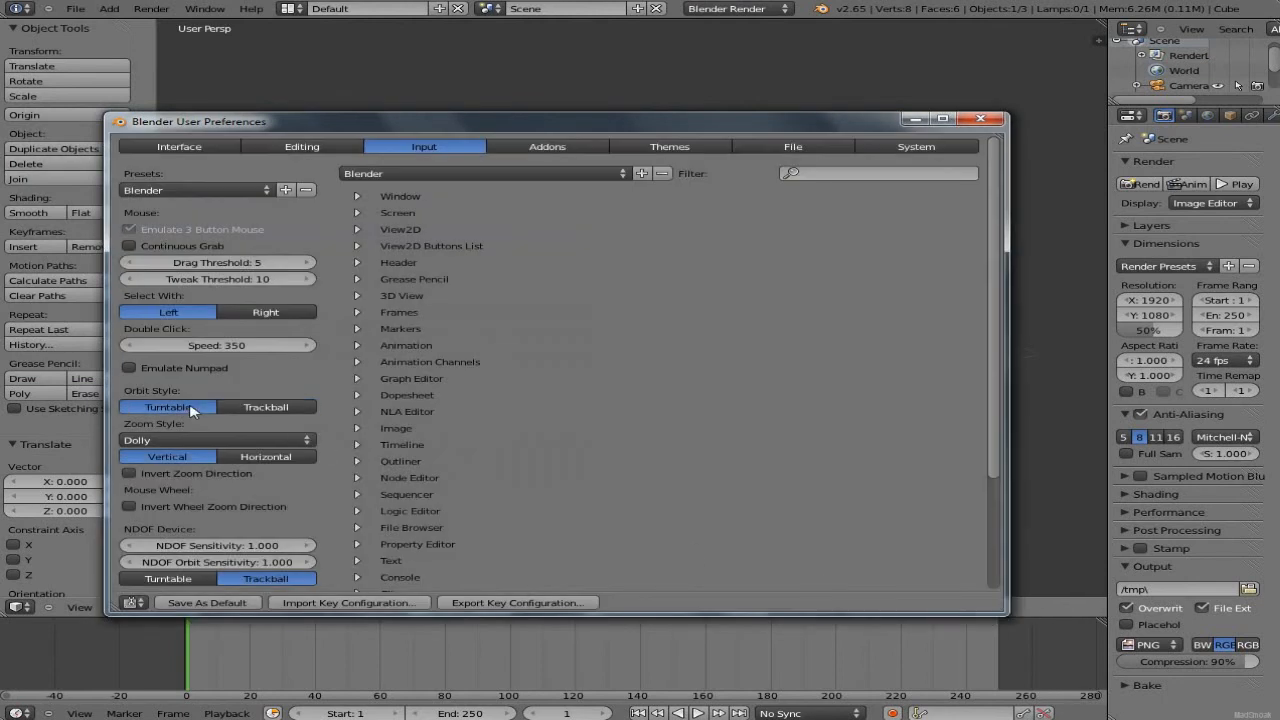
click(988, 120)
Step: Move the cube by about X 2.801, Y -1.411, Z -0.859, and again by about X -1.919, Y -0.181, Z 0.687
middle_drag(743, 354, 726, 430)
key(g)
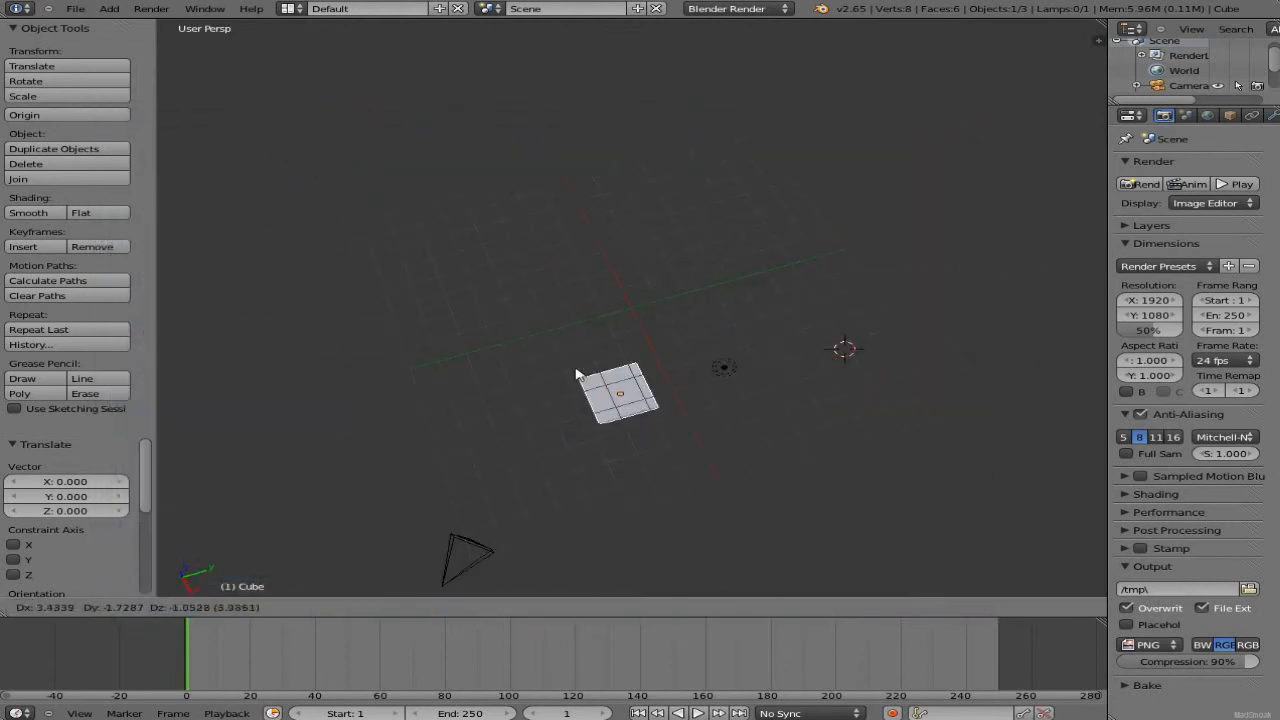
click(576, 374)
middle_drag(569, 437, 294, 400)
key(g)
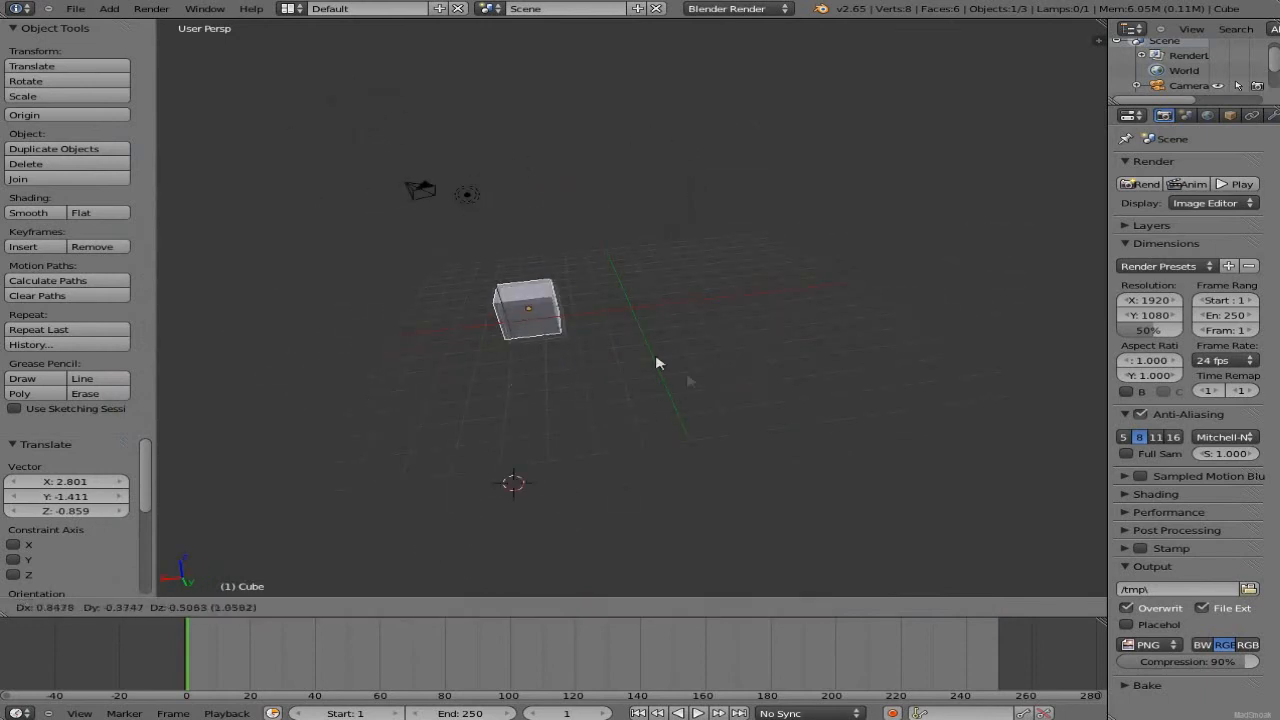
click(682, 366)
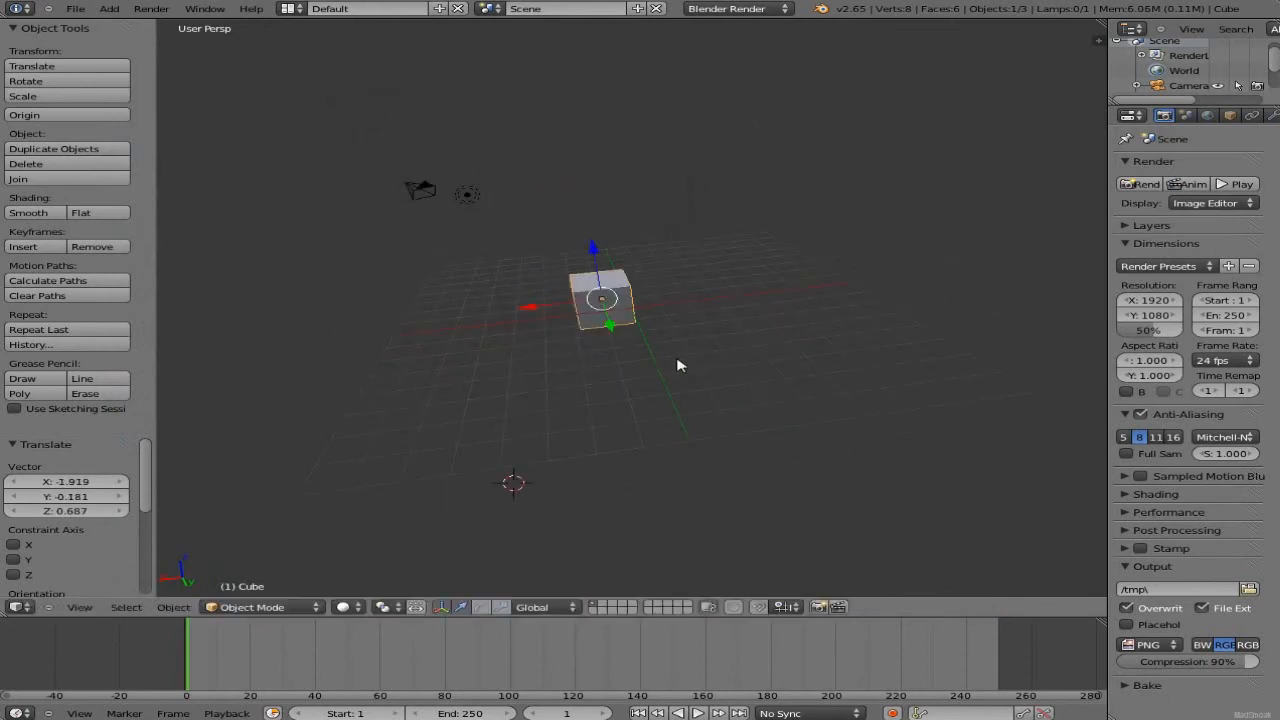
Step: Save the user settings, and reopen the User Preferences with the window enlarged
click(75, 9)
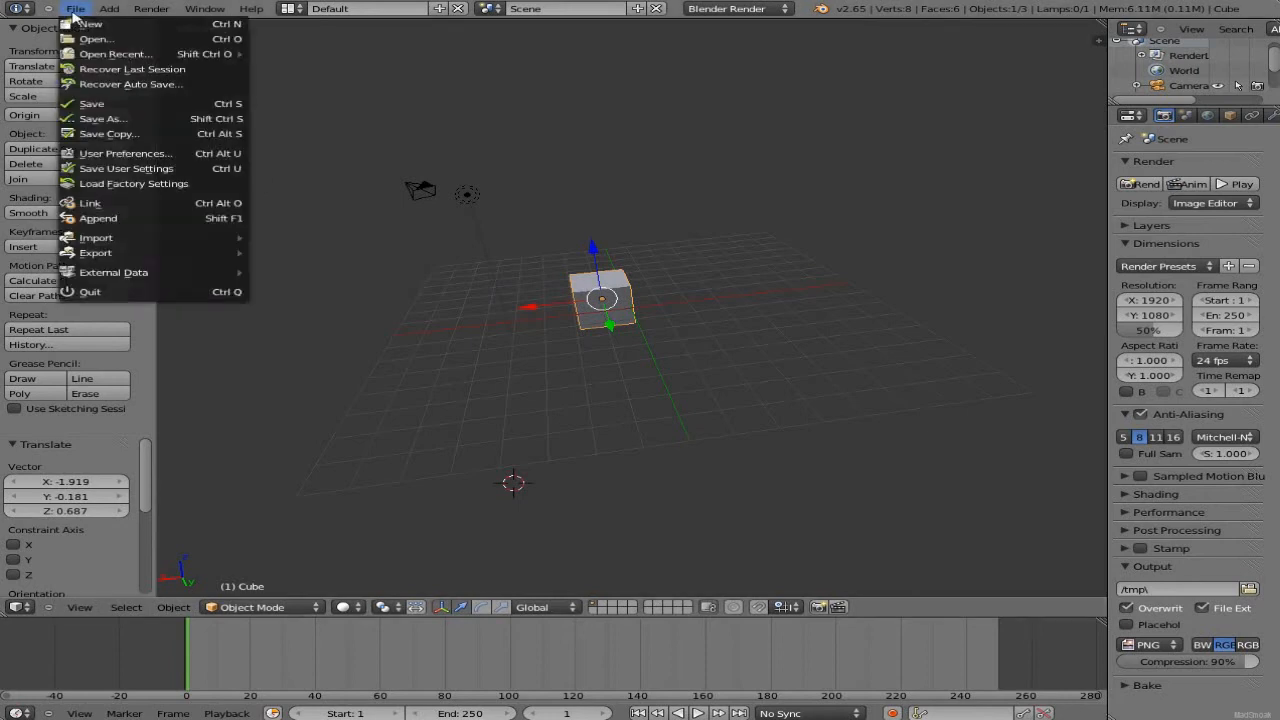
click(112, 168)
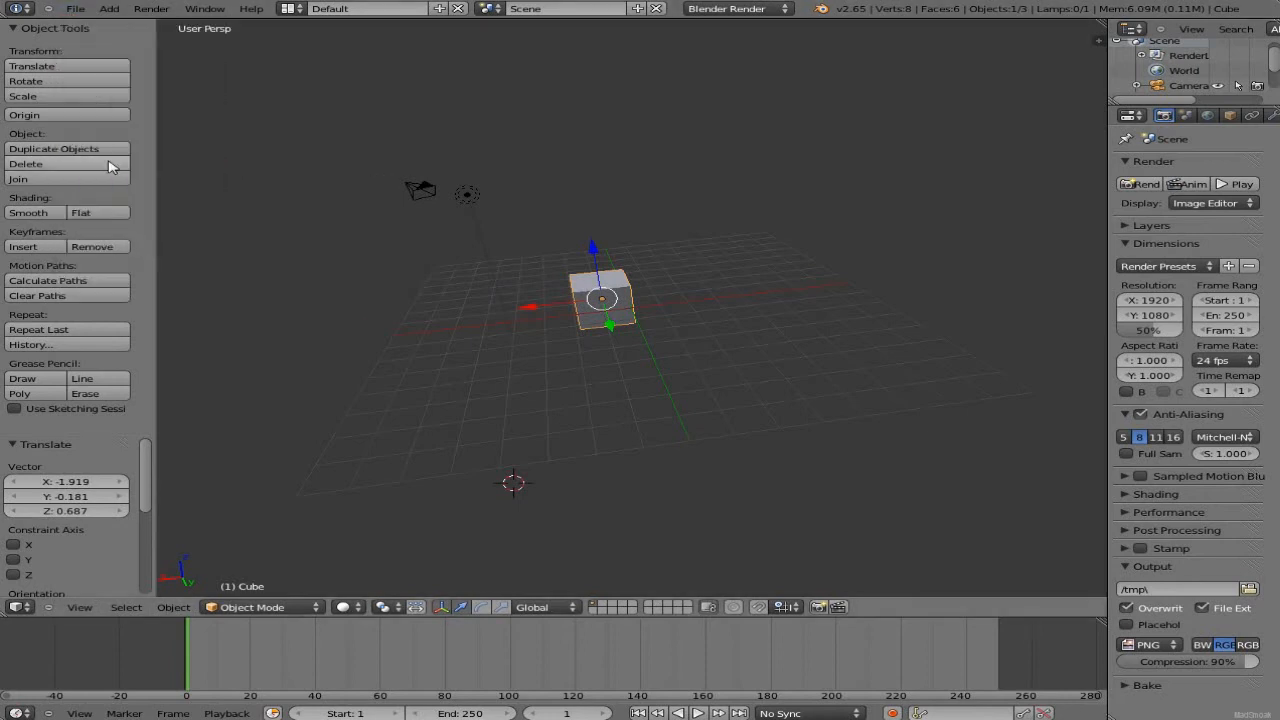
click(86, 10)
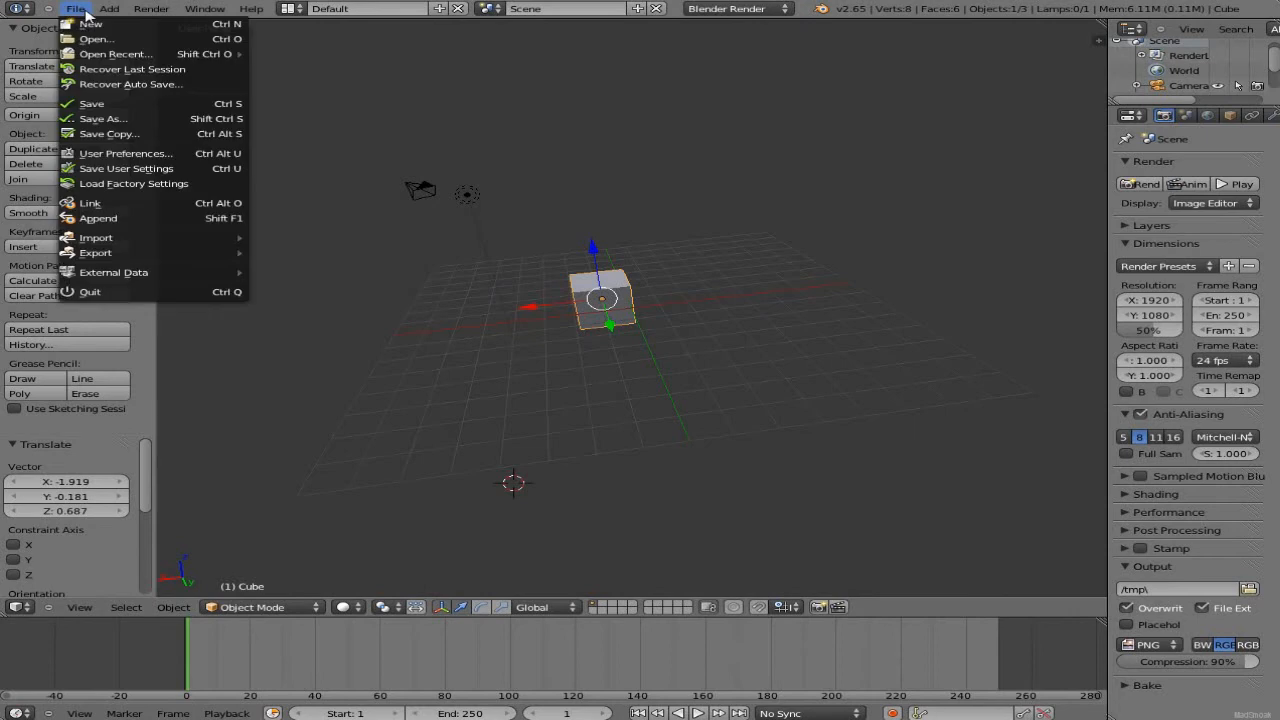
click(142, 160)
drag(812, 373, 999, 531)
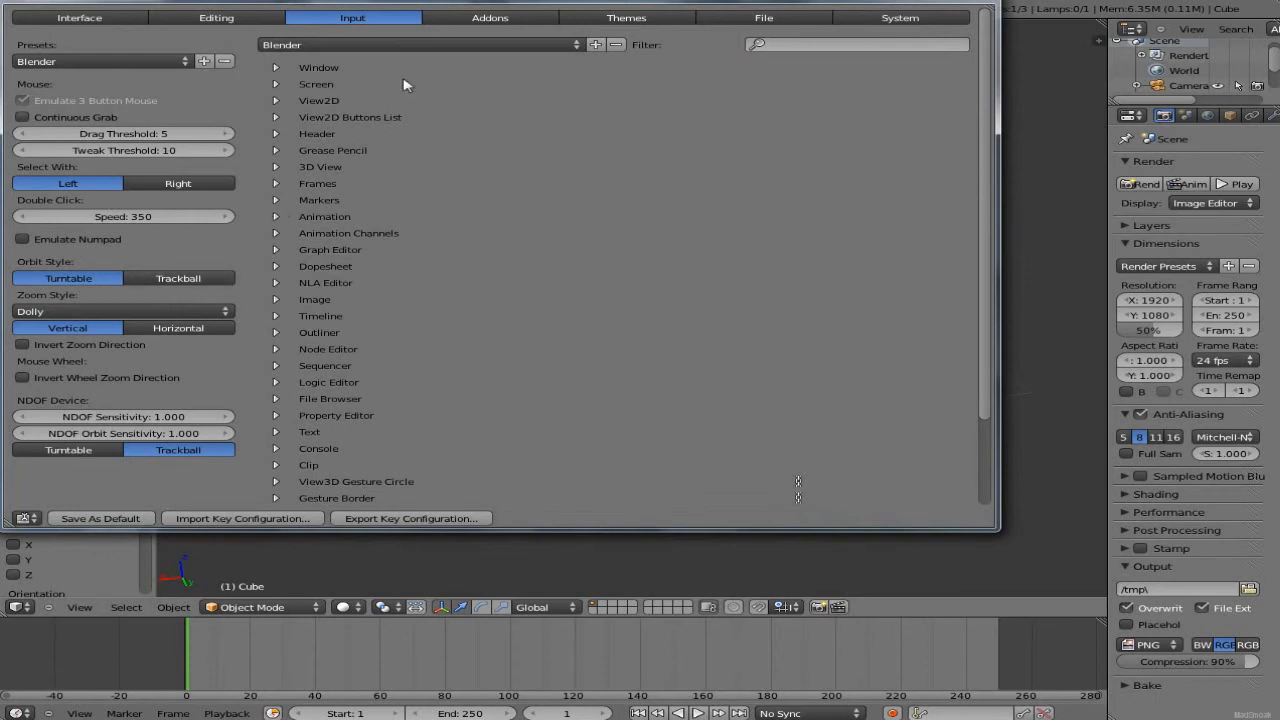
Step: Switch the key configuration and the input preset to Maya, close the preferences and try the controls in the 3D view
click(425, 45)
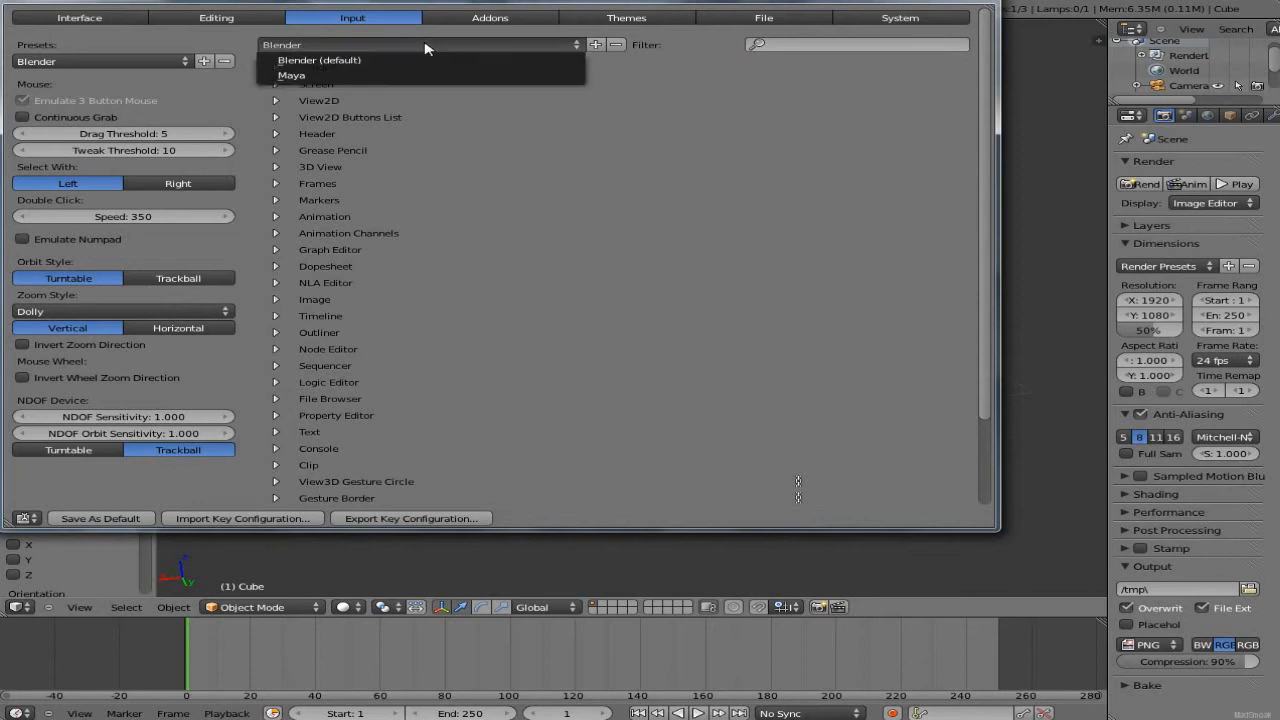
drag(664, 3, 717, 40)
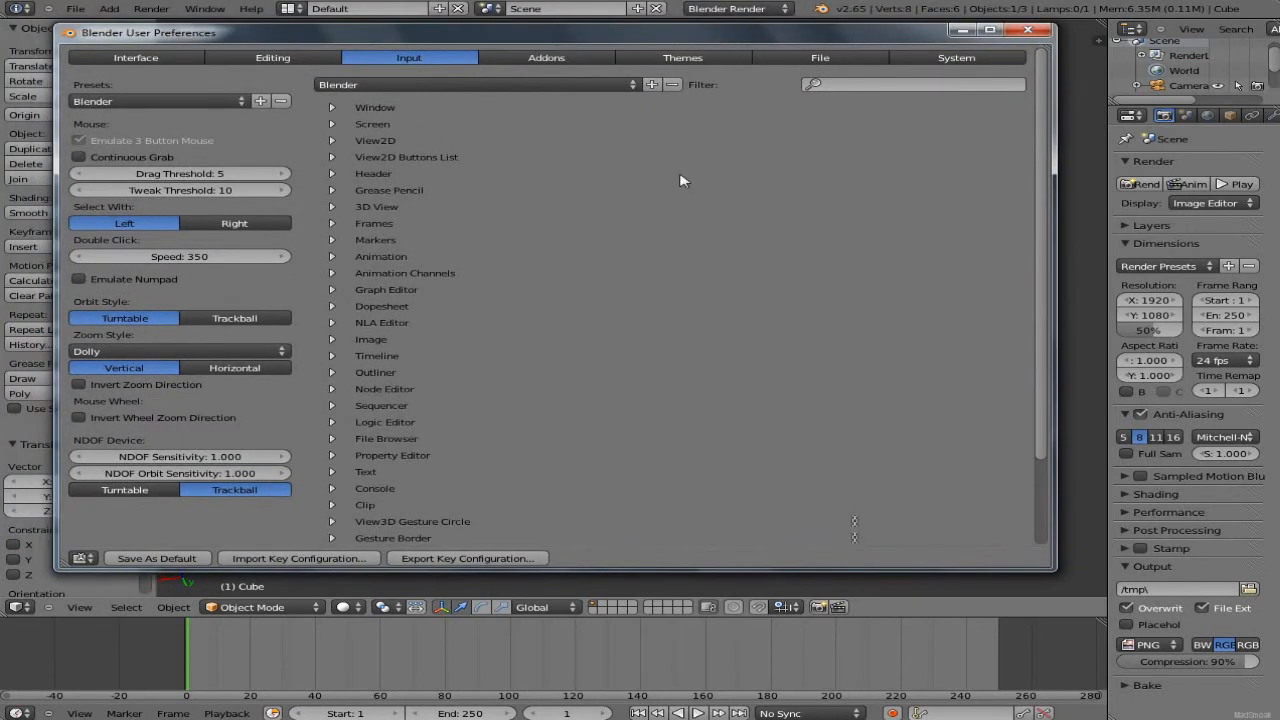
click(408, 89)
click(386, 118)
click(233, 102)
click(109, 134)
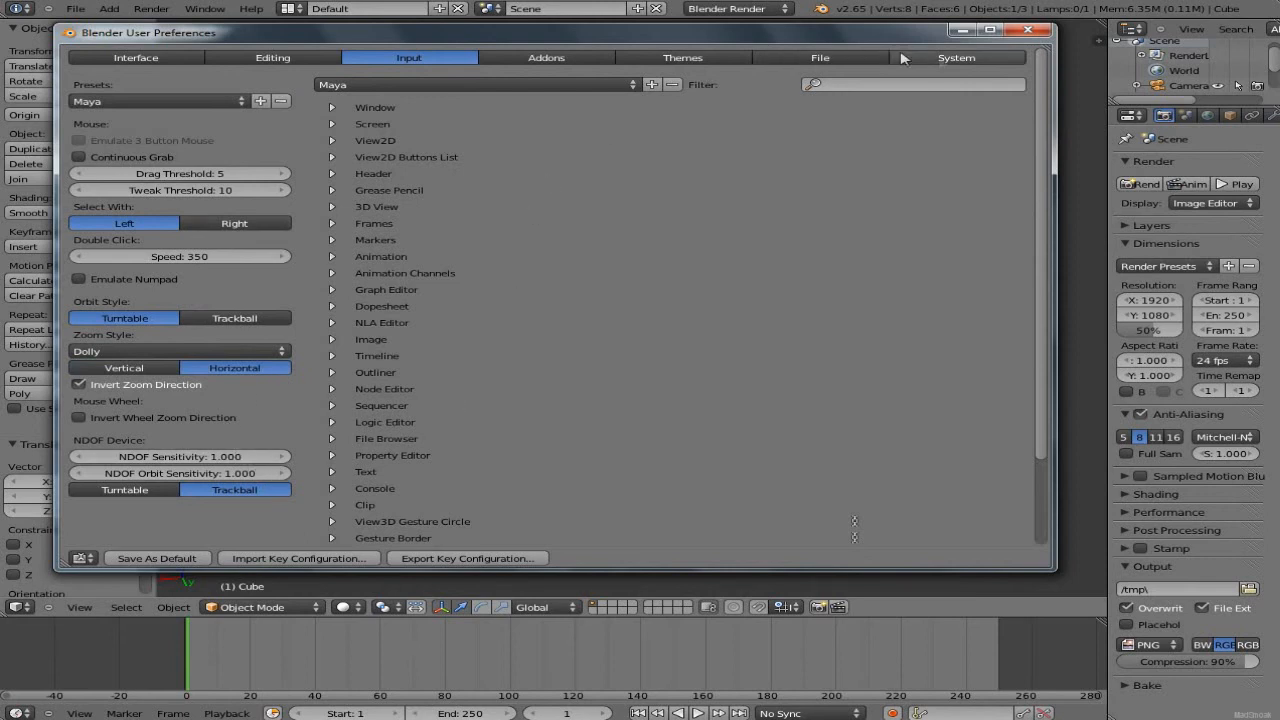
click(107, 146)
click(1027, 30)
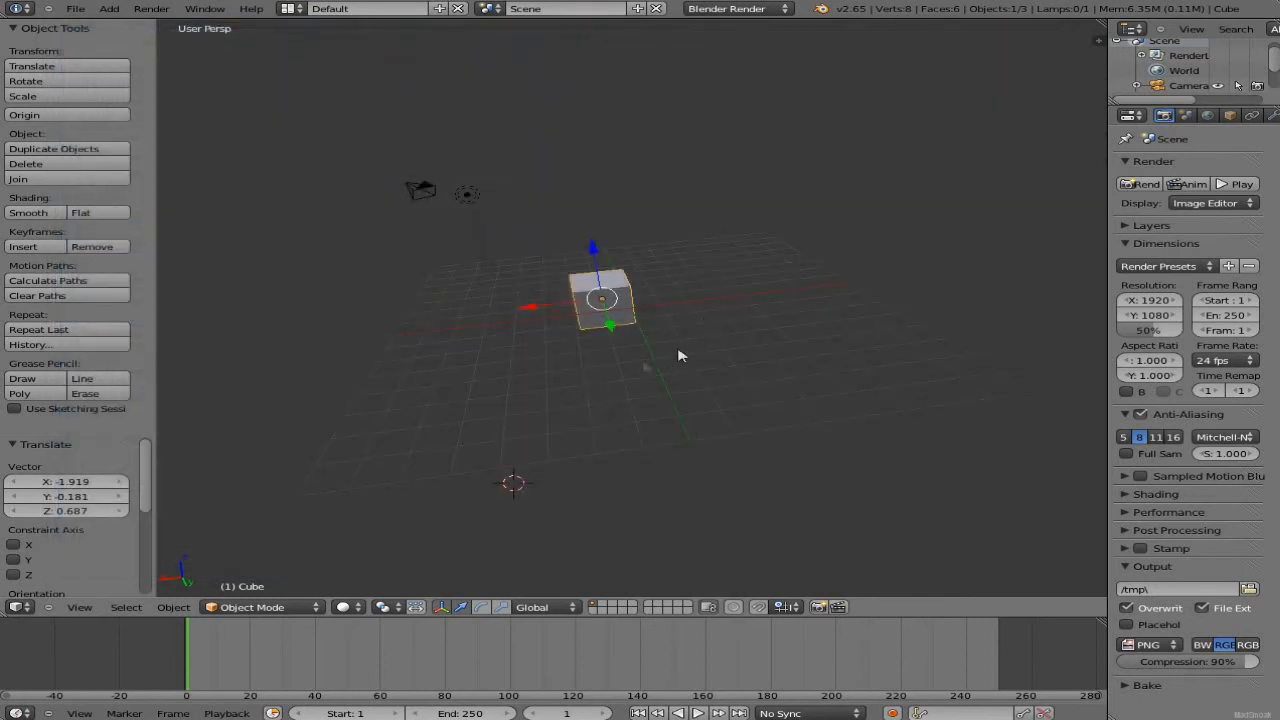
click(568, 372)
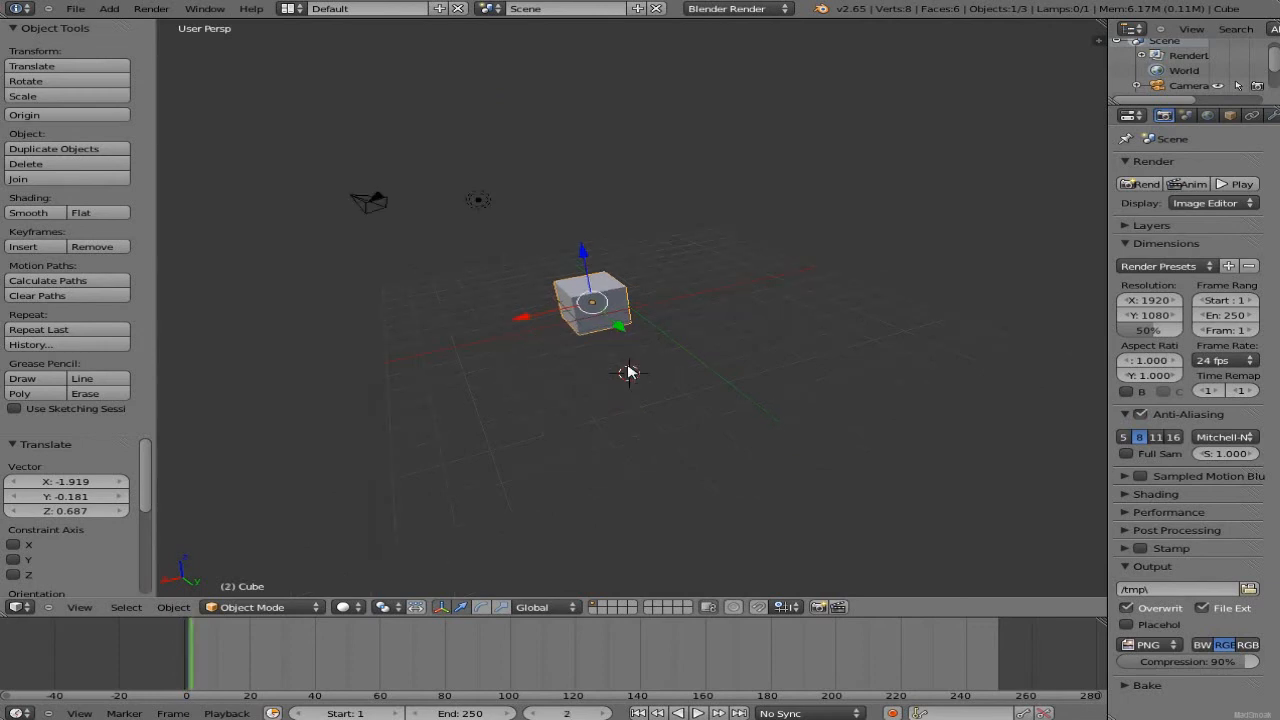
key(Escape)
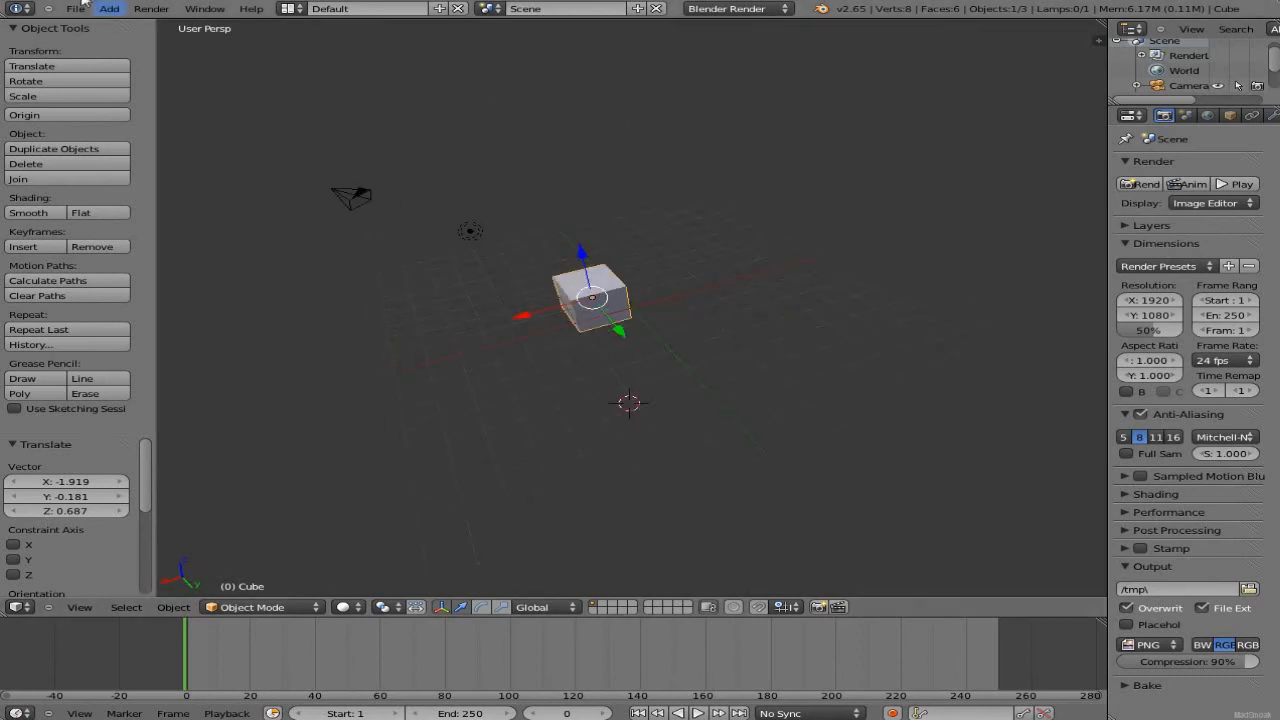
Step: In the User Preferences, set both the input preset and the key configuration to Blender and save them as default
click(76, 8)
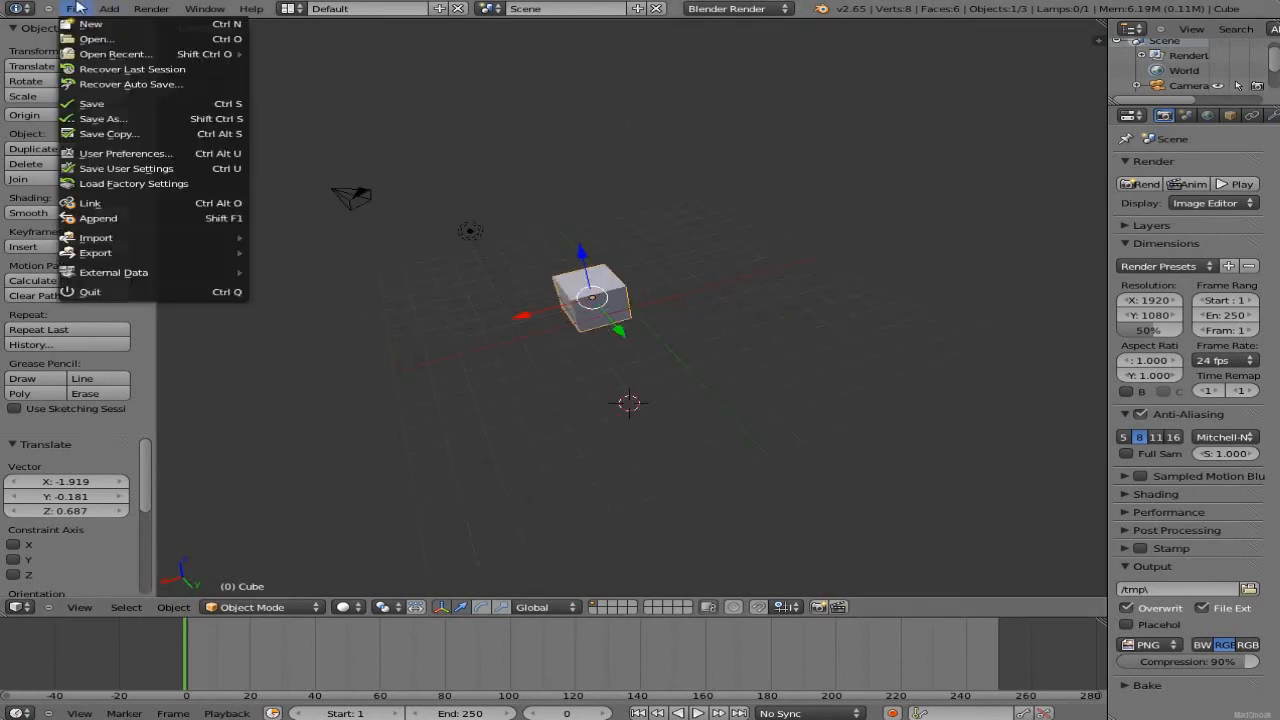
click(125, 153)
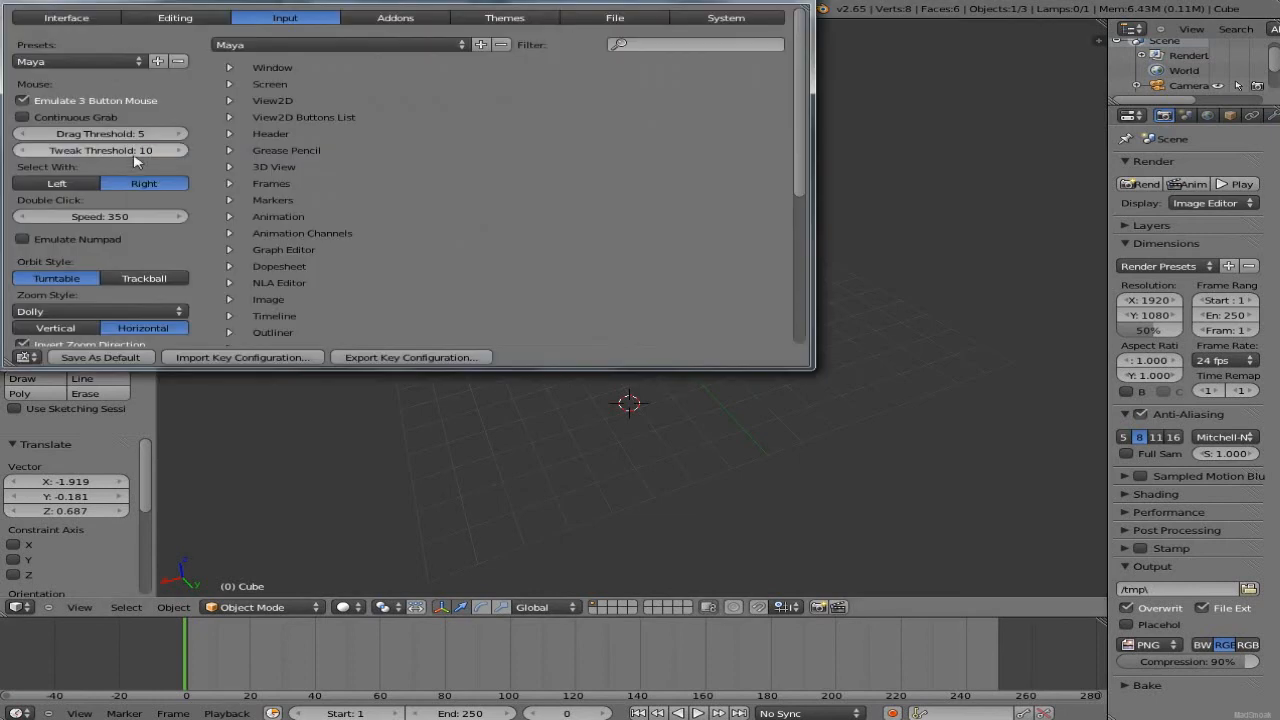
click(88, 62)
click(60, 72)
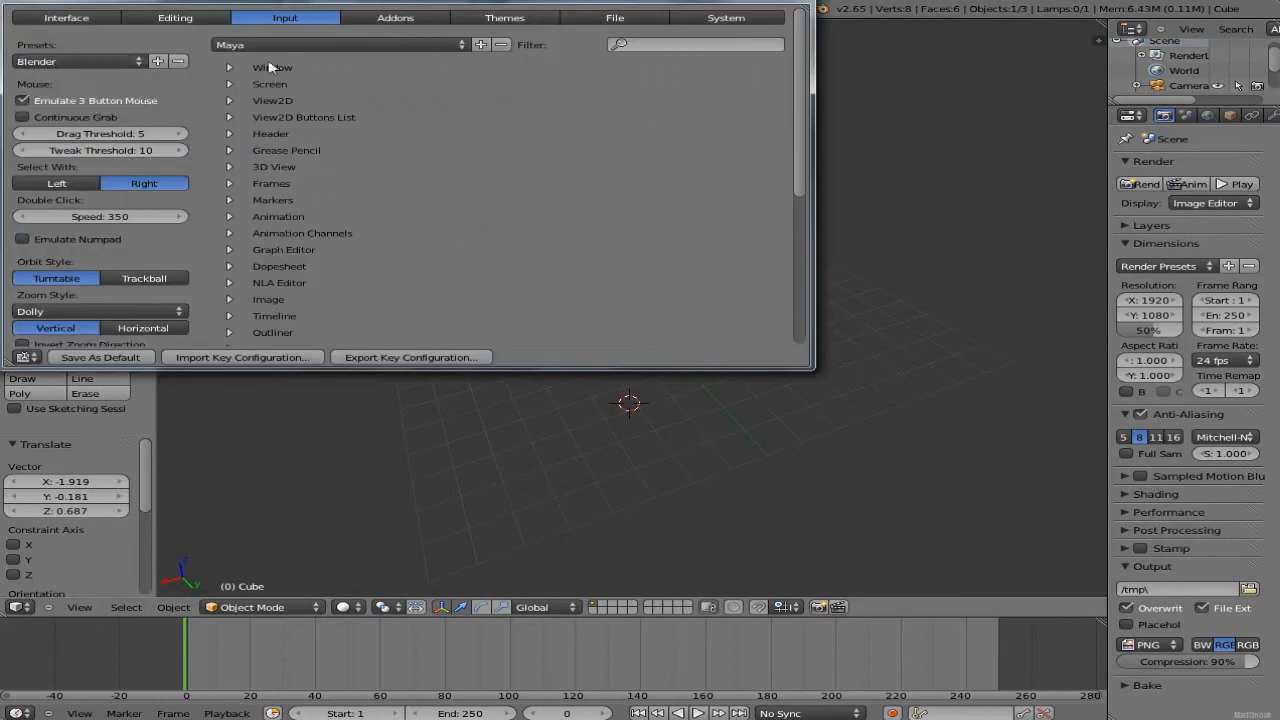
click(306, 45)
click(301, 62)
drag(812, 368, 938, 505)
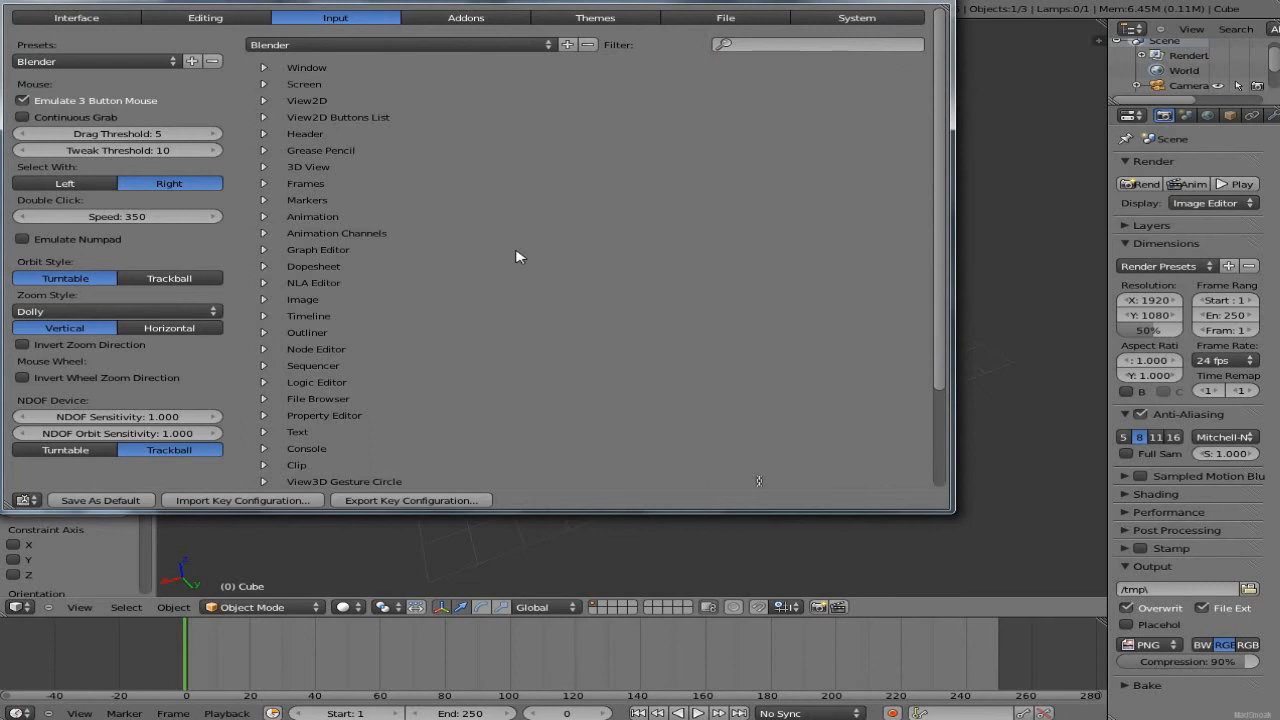
click(149, 500)
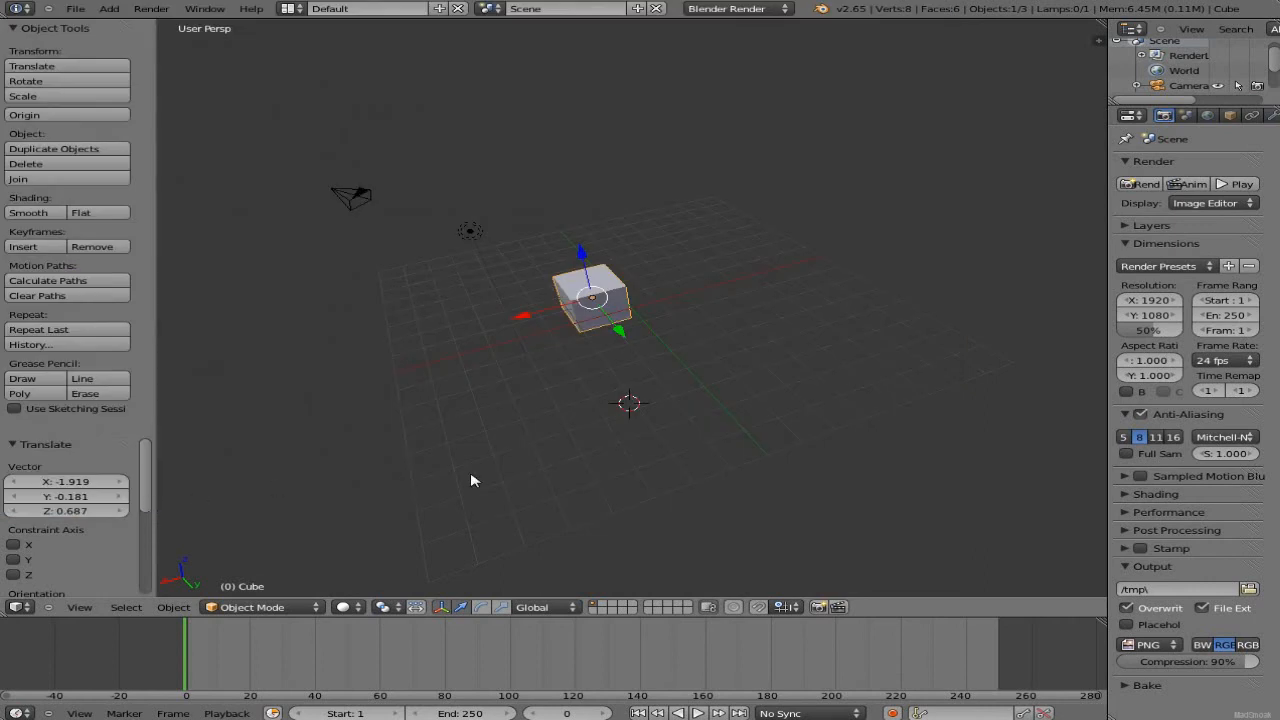
Step: Load the factory settings to reset the scene and preferences
middle_drag(666, 477, 566, 460)
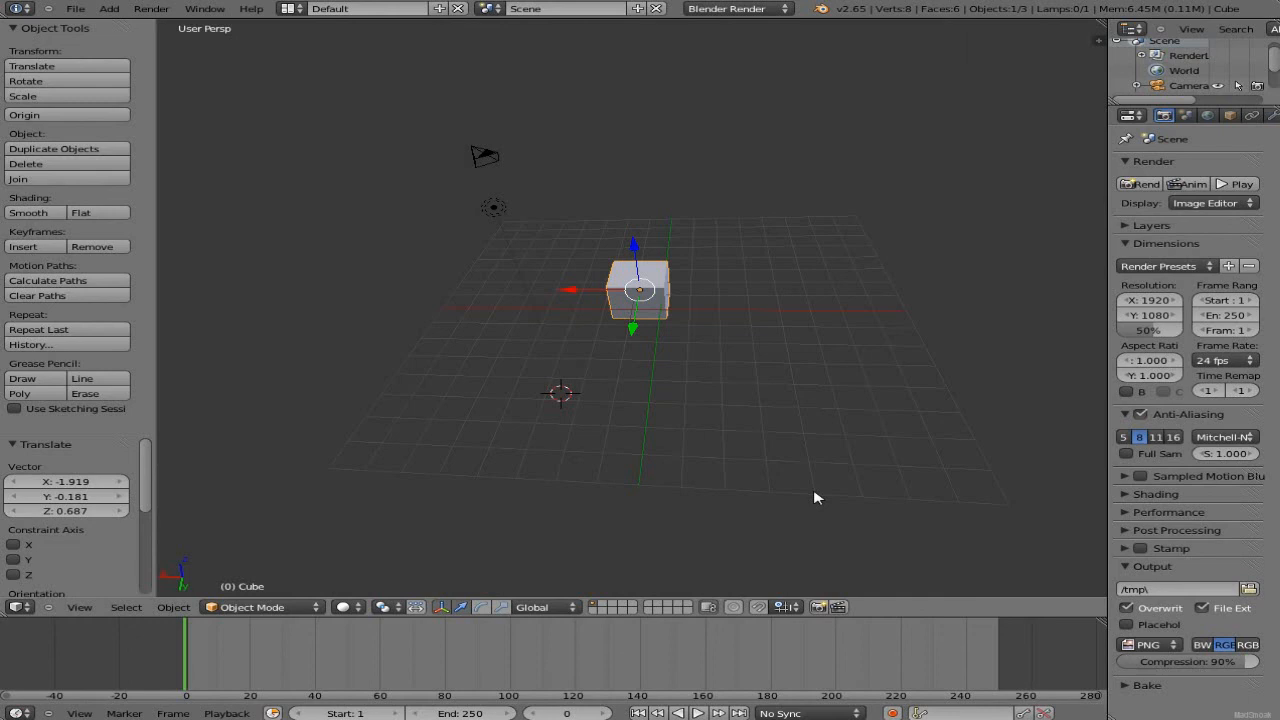
scroll(815, 497, down, 2)
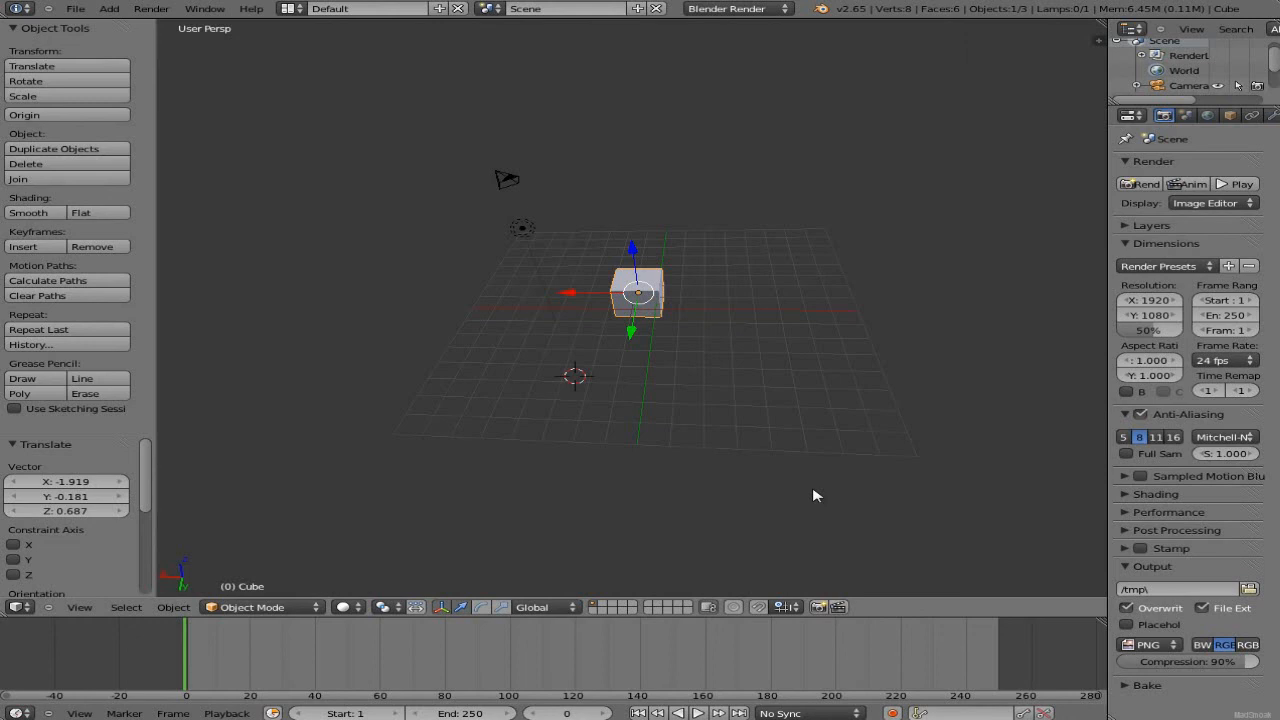
click(76, 9)
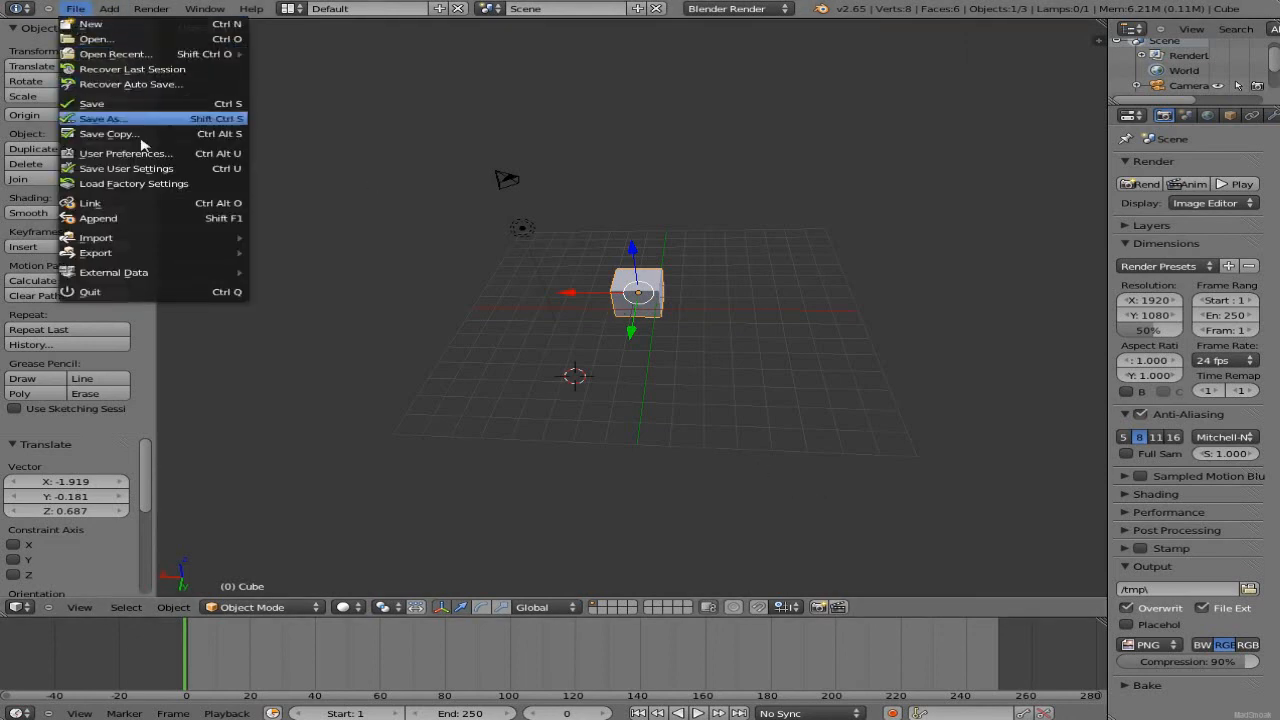
click(152, 184)
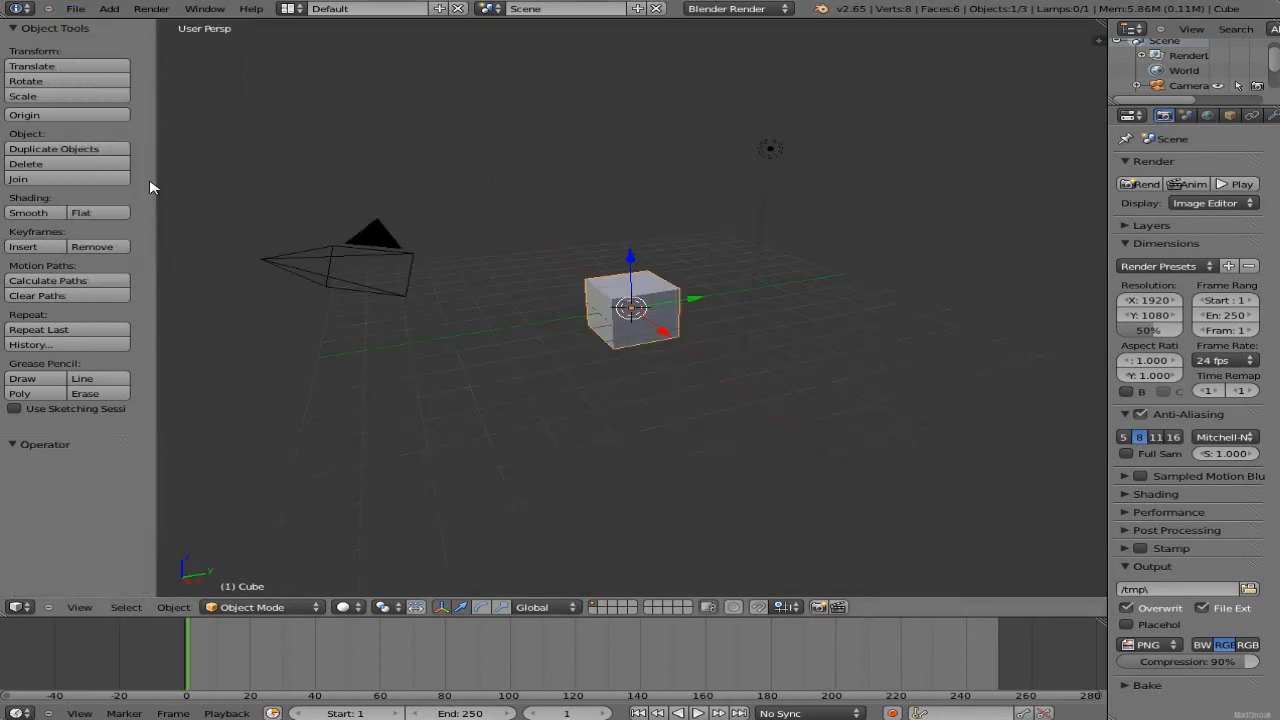